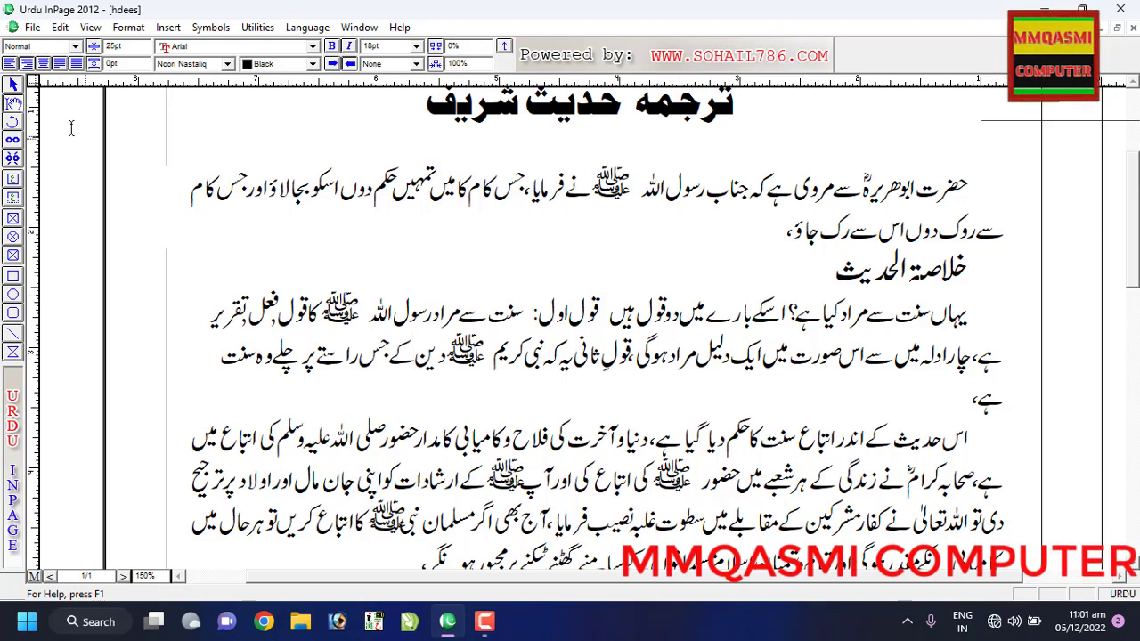
Step: Justify the paragraph under the خلاصۃ الحدیث heading and try forced justification on the first body paragraph
left_click(60, 63)
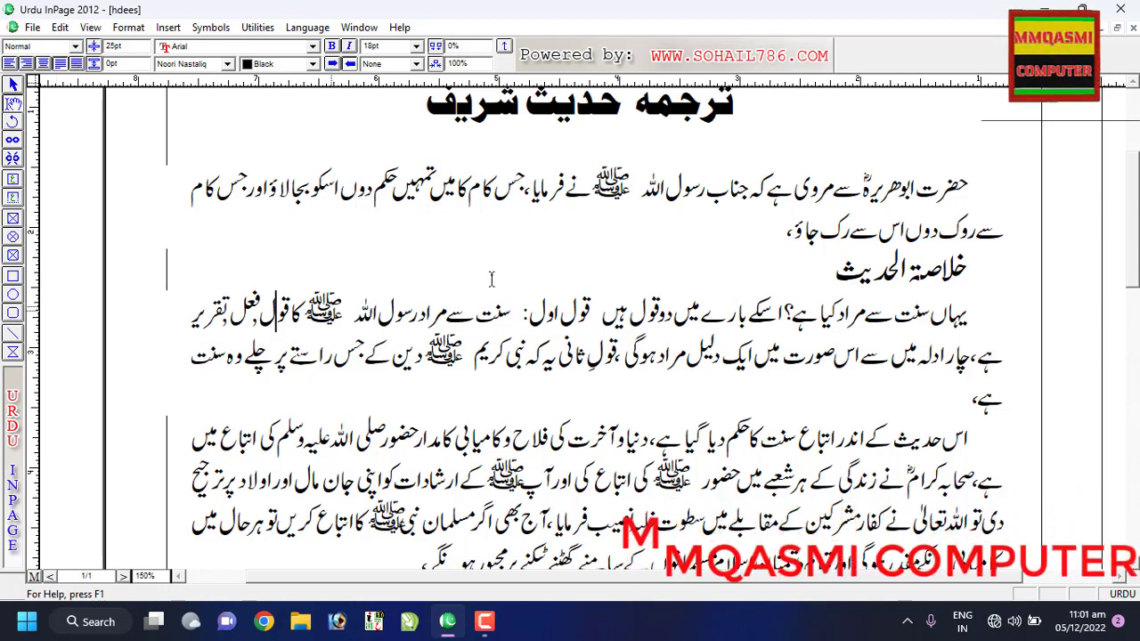
left_click(821, 234)
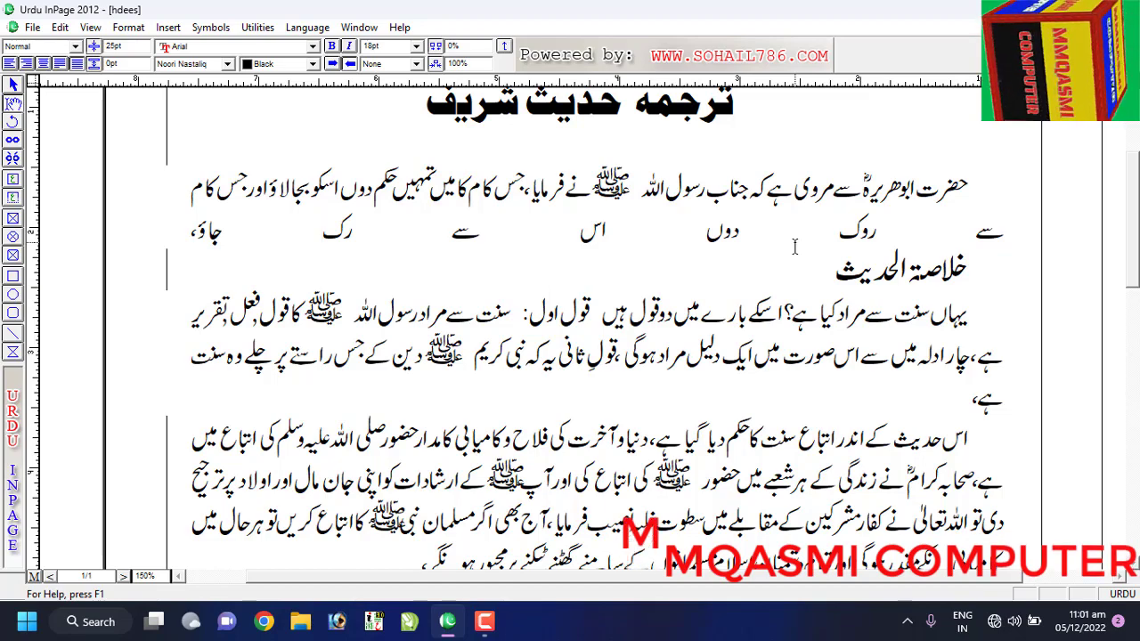
left_click(322, 233)
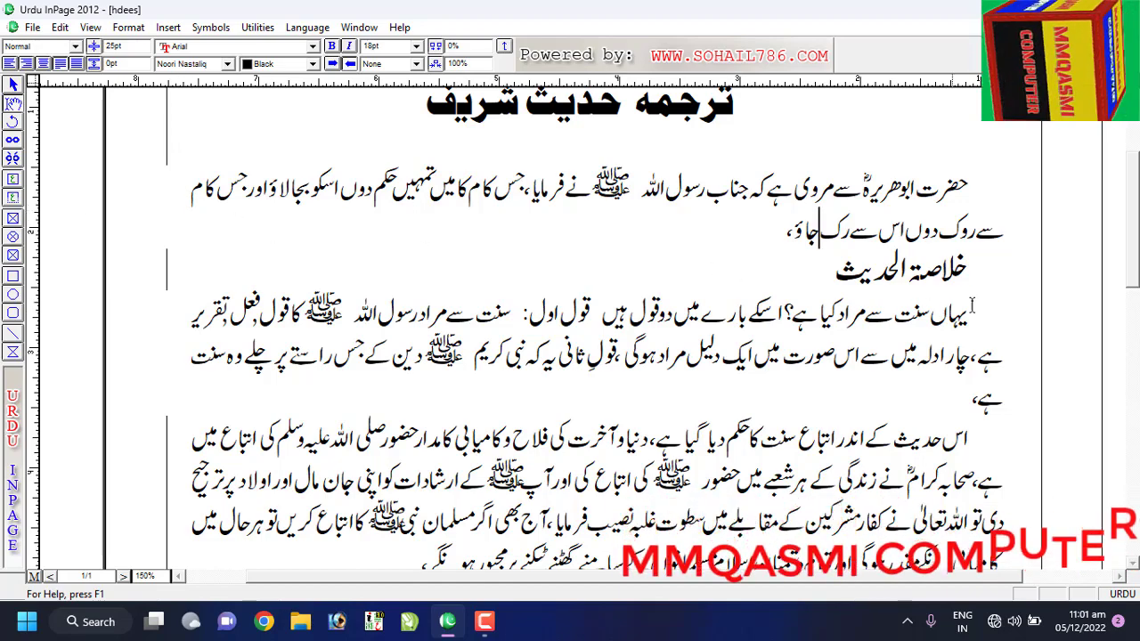
Step: Copy the text "یہاں سنت سے مراد کیا ہے؟ اسکے بارے میں دو قول ہیں قول اول" and paste it repeatedly at the end of the first body paragraph
left_click_drag(967, 315, 530, 316)
key("ctrl+c")
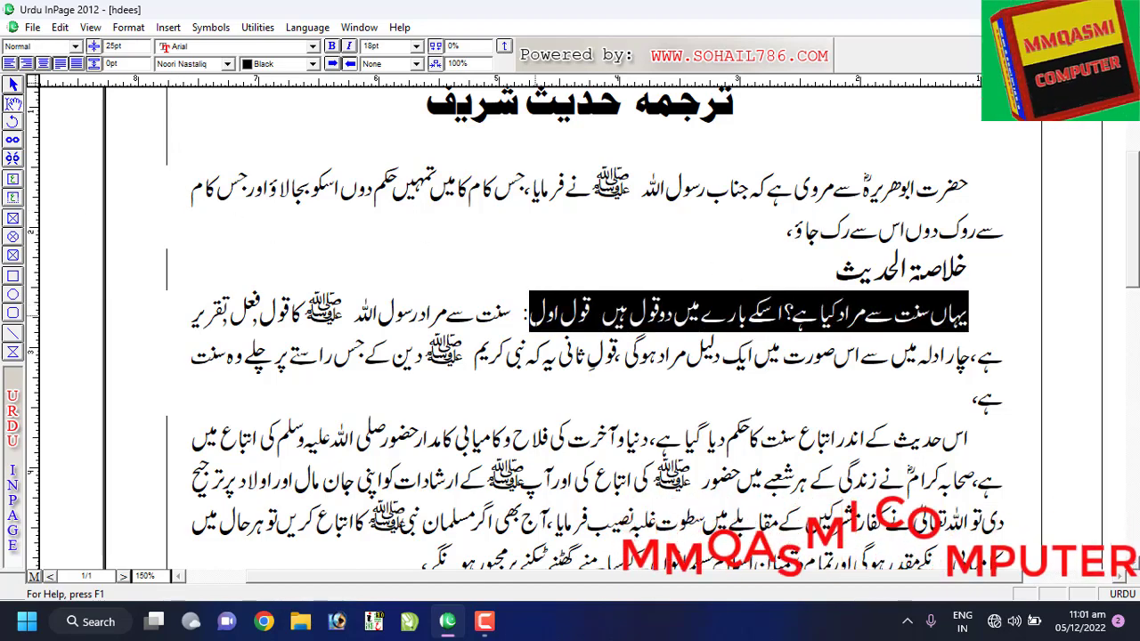
left_click(768, 236)
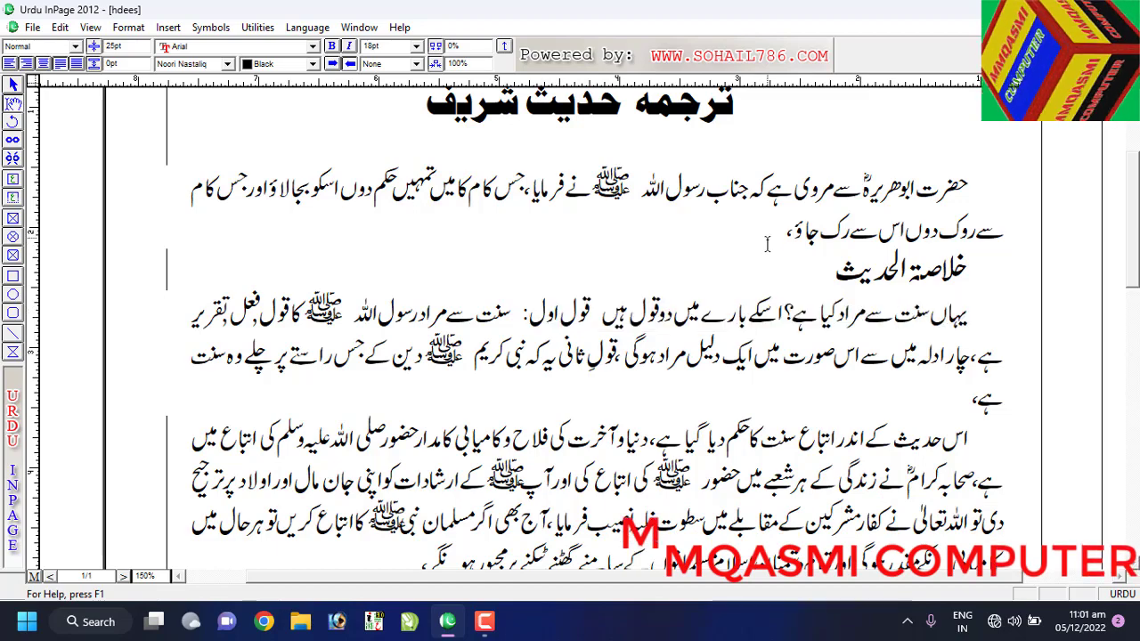
key("ctrl+v")
key("ctrl+v")
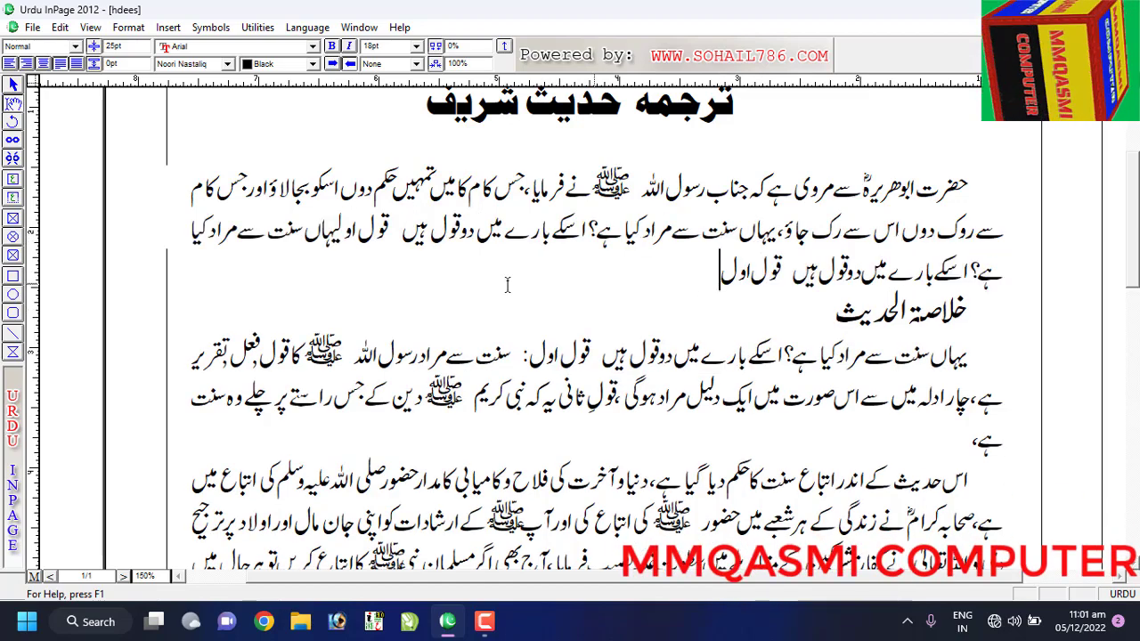
key("ctrl+v")
key("ctrl+v")
key("ctrl+v")
key("ctrl+v")
key("ctrl+v")
key("ctrl+v")
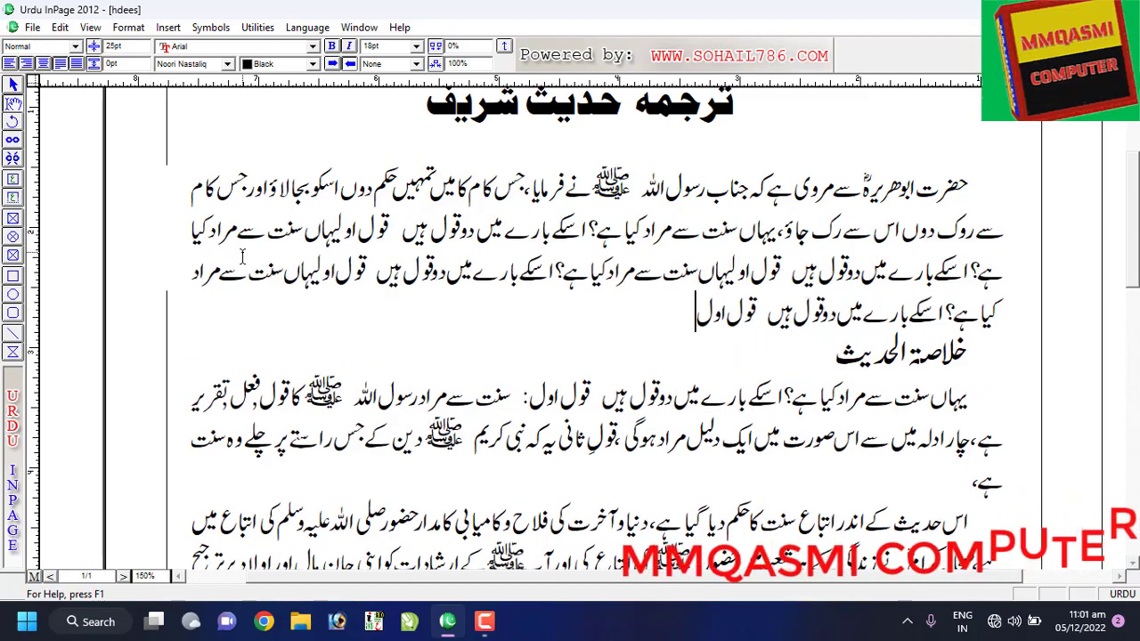
type("یہاں سنت سے مراد کیا ہے؟اسکے بارے میں دوقول ہیں قول اول")
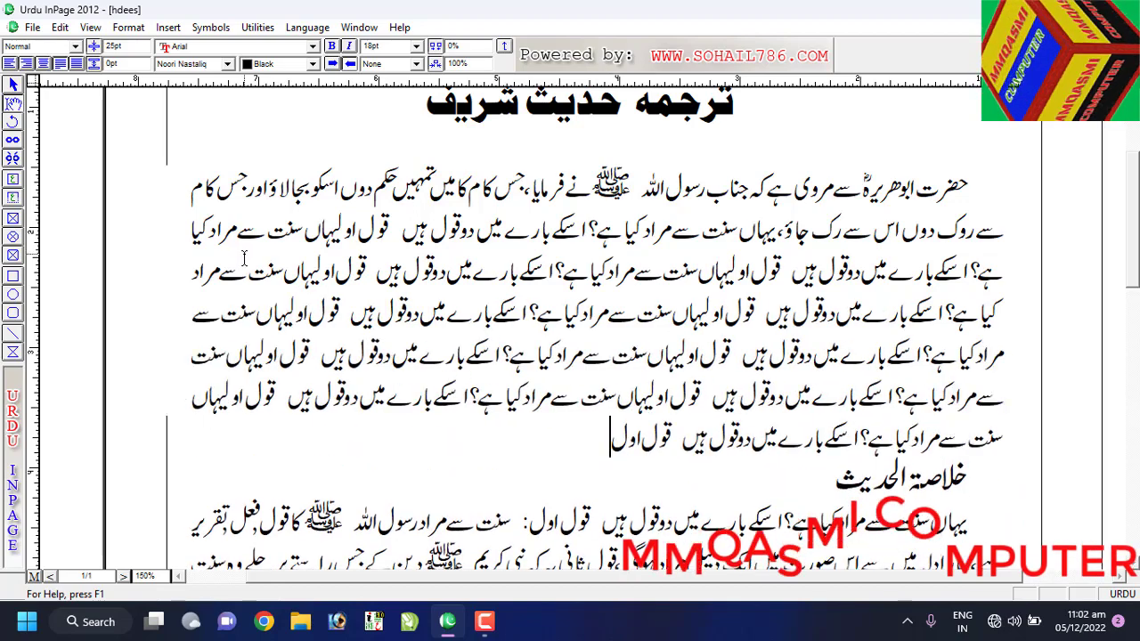
type("یہاں سنت سے مراد کیا ہے؟اسکے بارے میں دوقول ہیں قول اول")
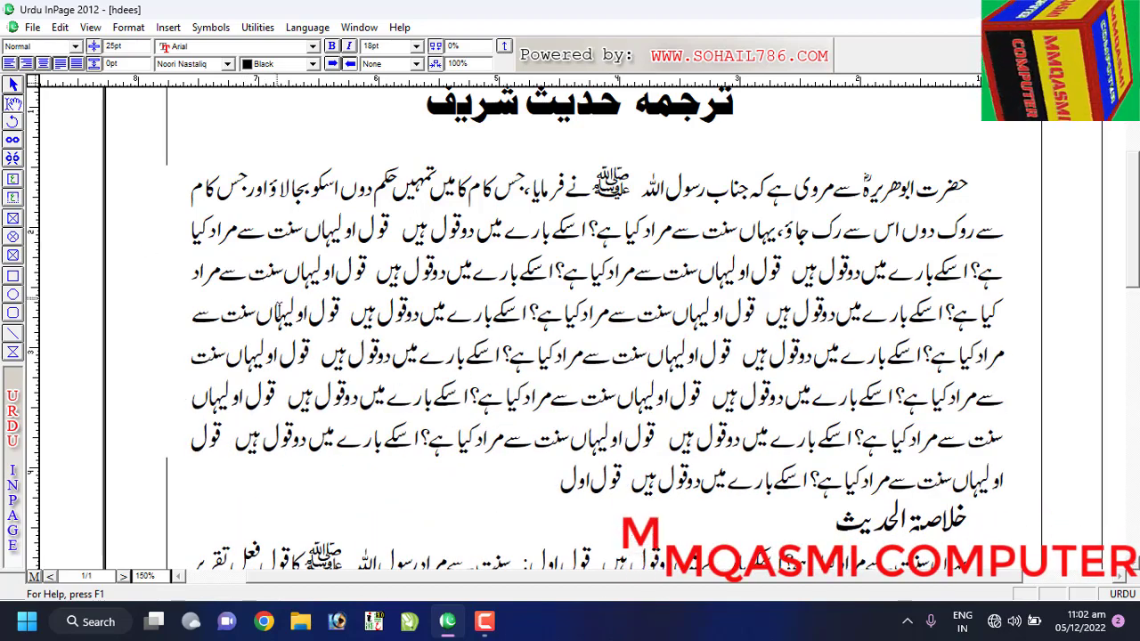
Step: Try forced justification on the lengthened first body paragraph, and return it to normal justification
left_click(77, 64)
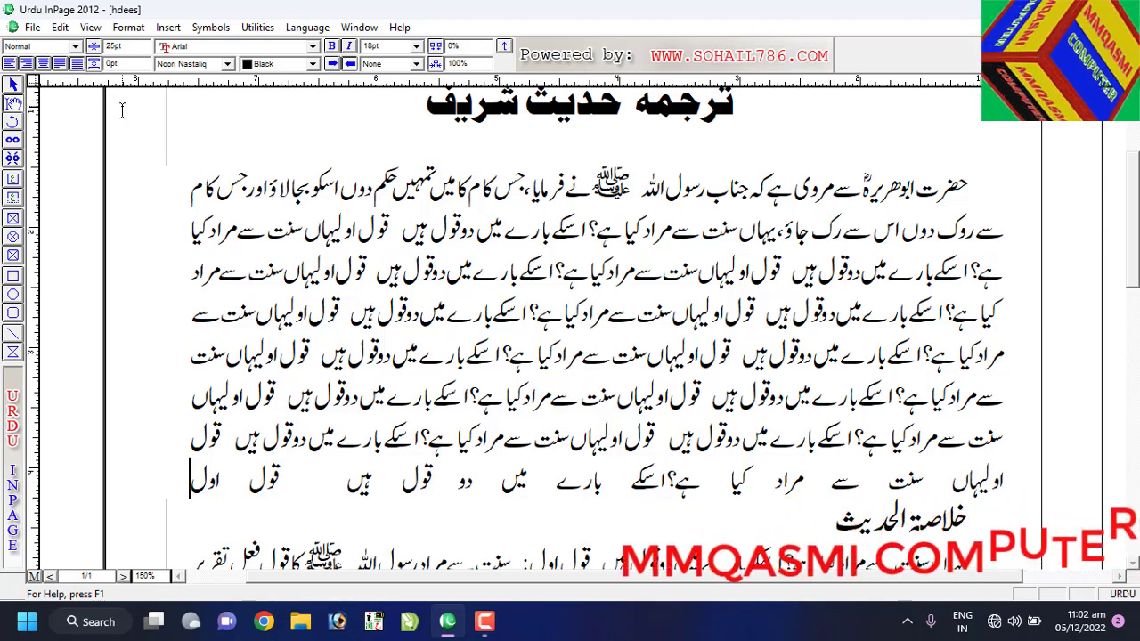
left_click(58, 65)
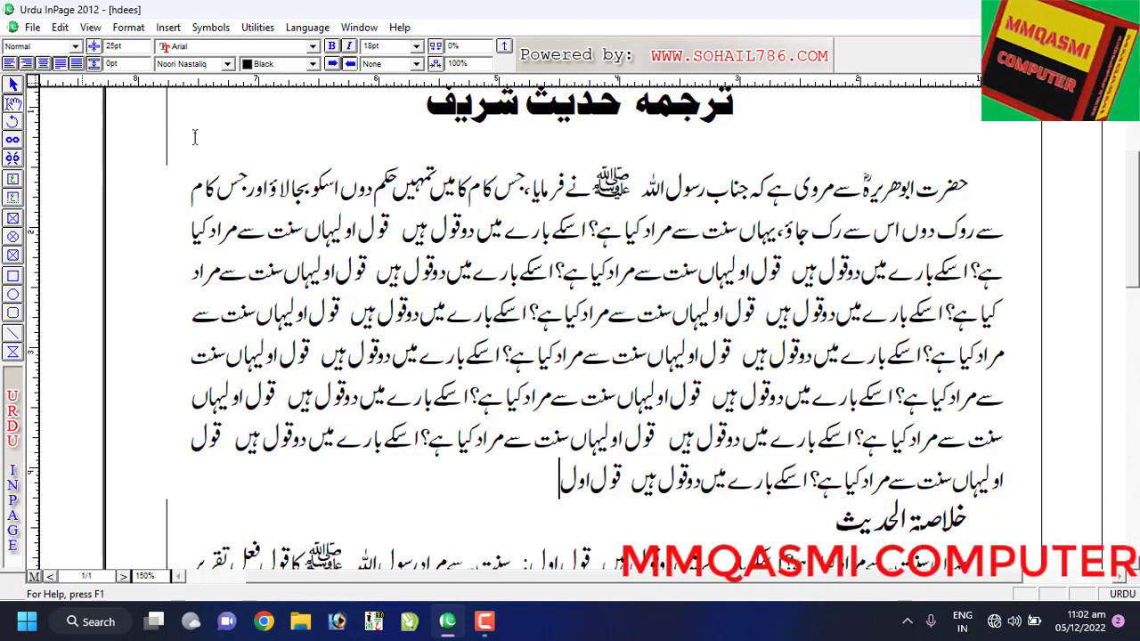
left_click(537, 118)
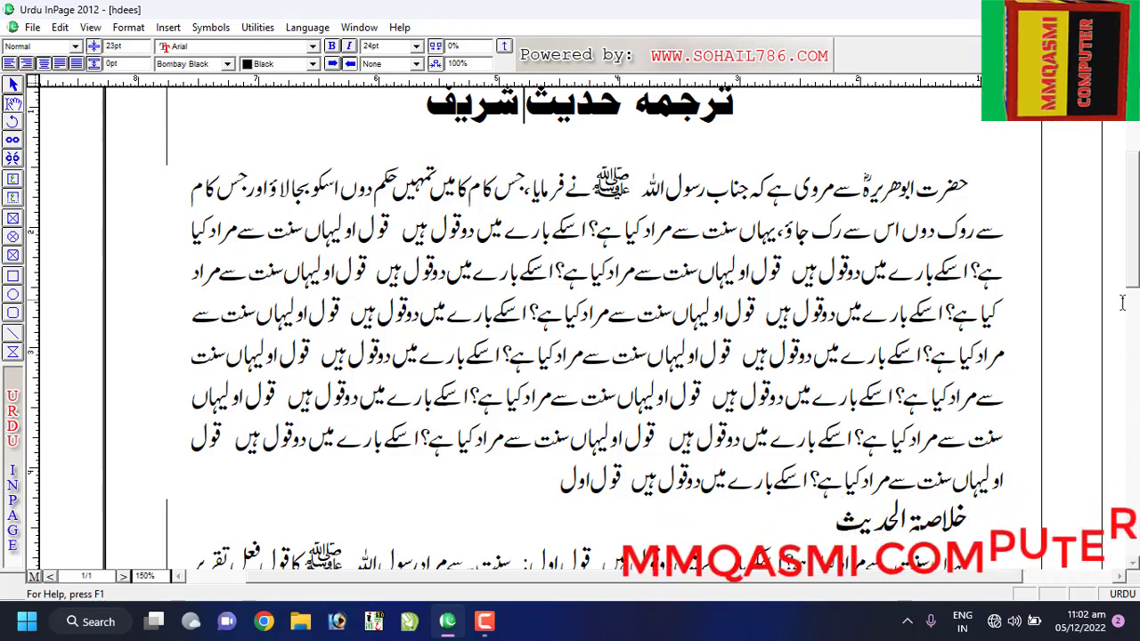
scroll(1134, 238, "up", 3)
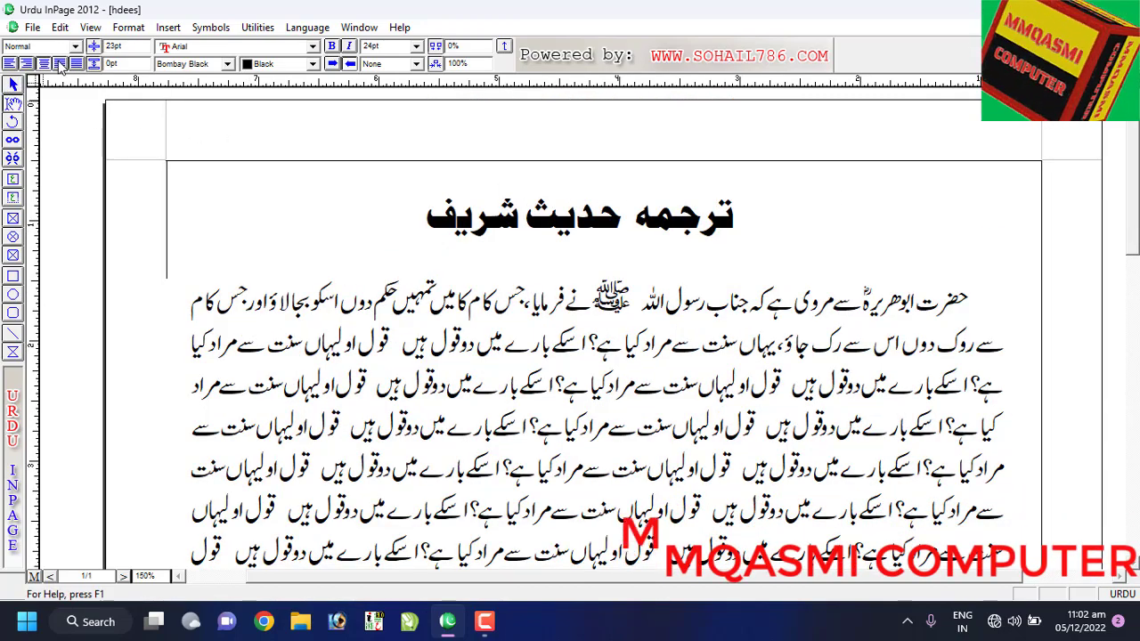
Step: Set the first body paragraph's line spacing to 0 and check the result on the whole page
left_click(552, 343)
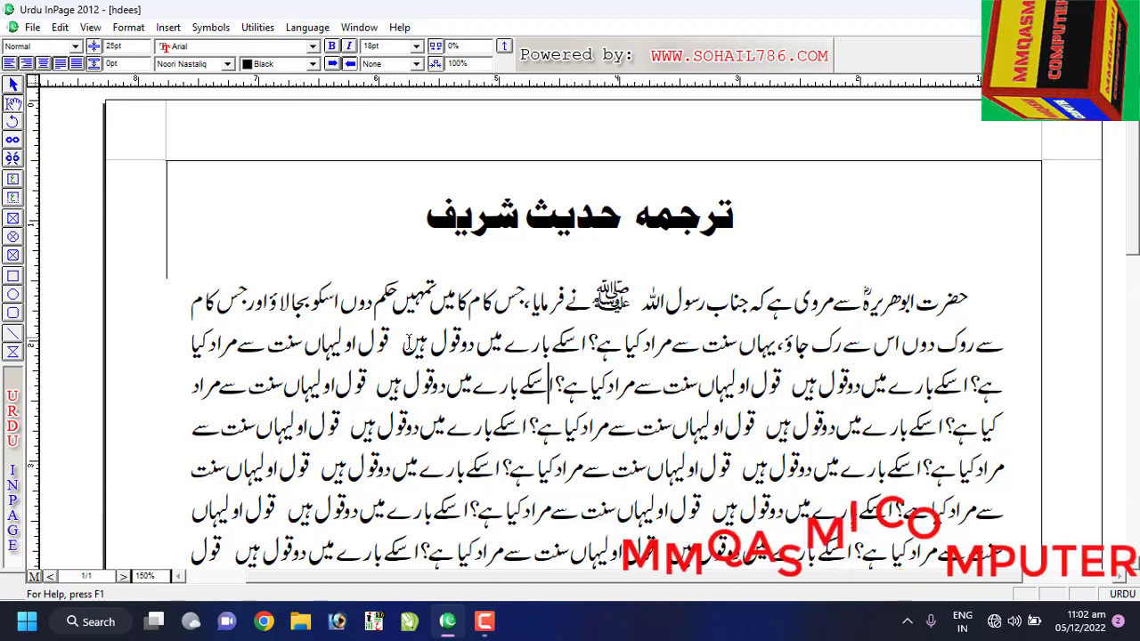
left_click(445, 343)
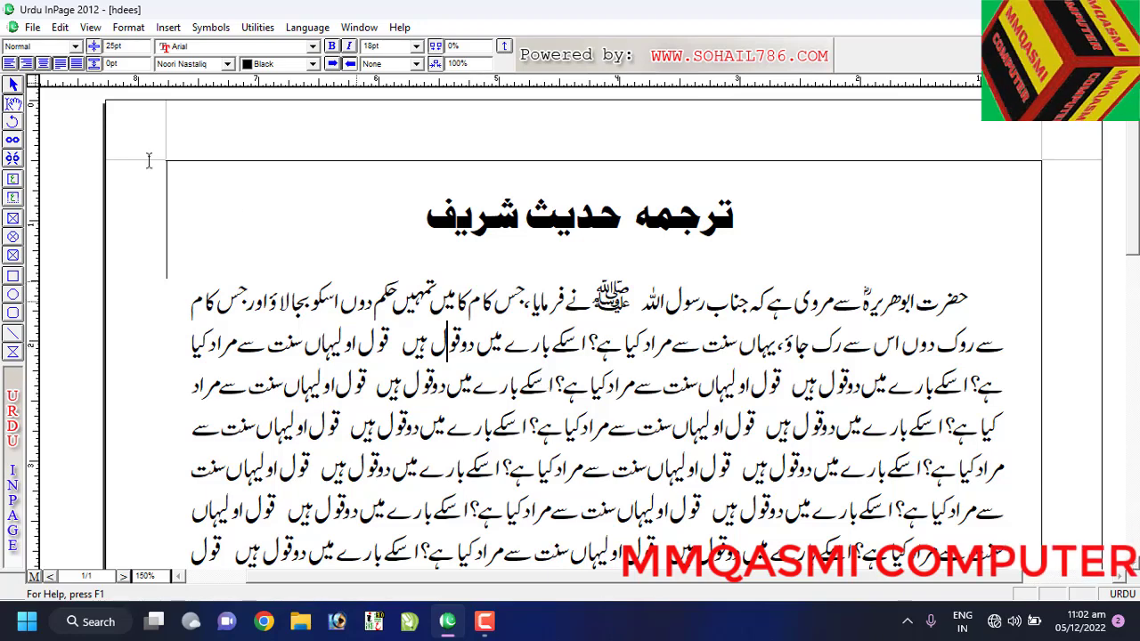
left_click(133, 49)
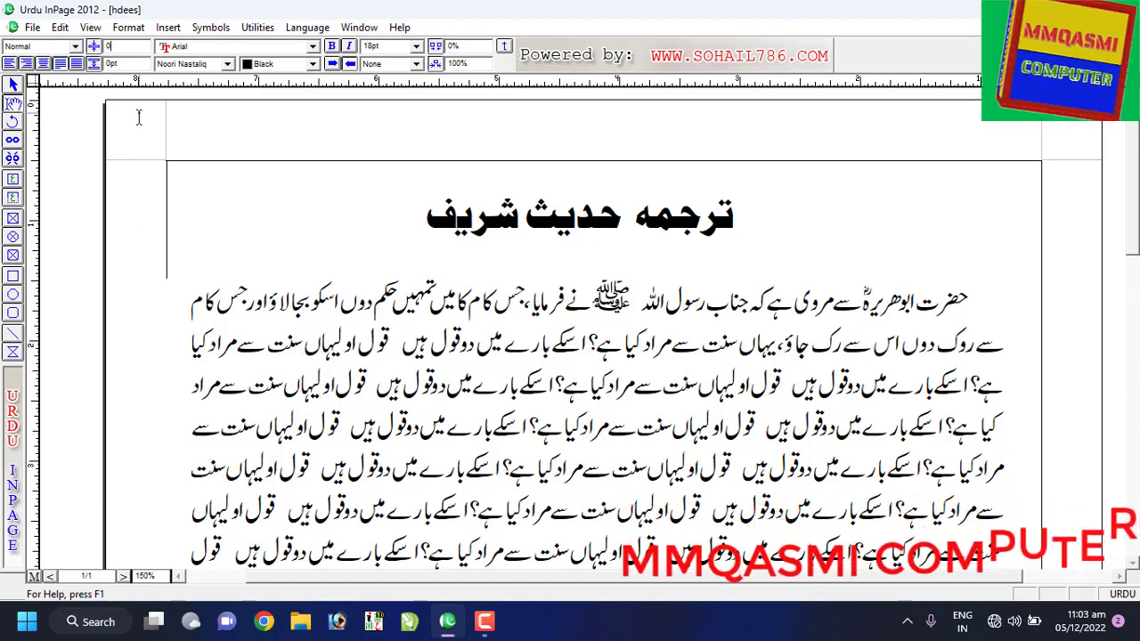
key("Return")
key("ctrl+0")
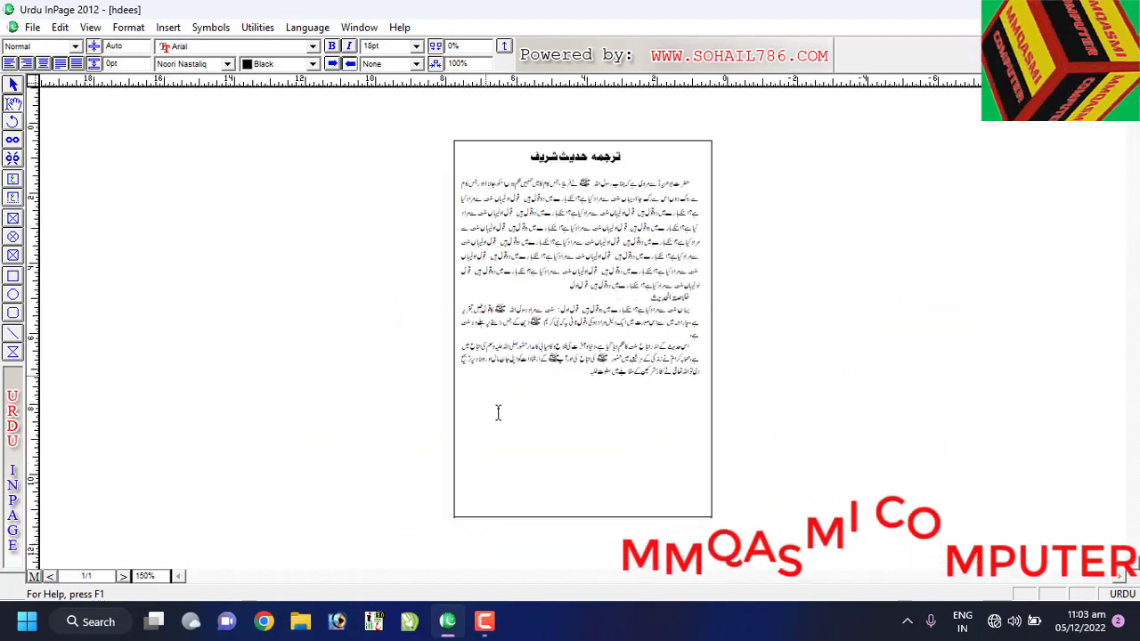
key("ctrl+1")
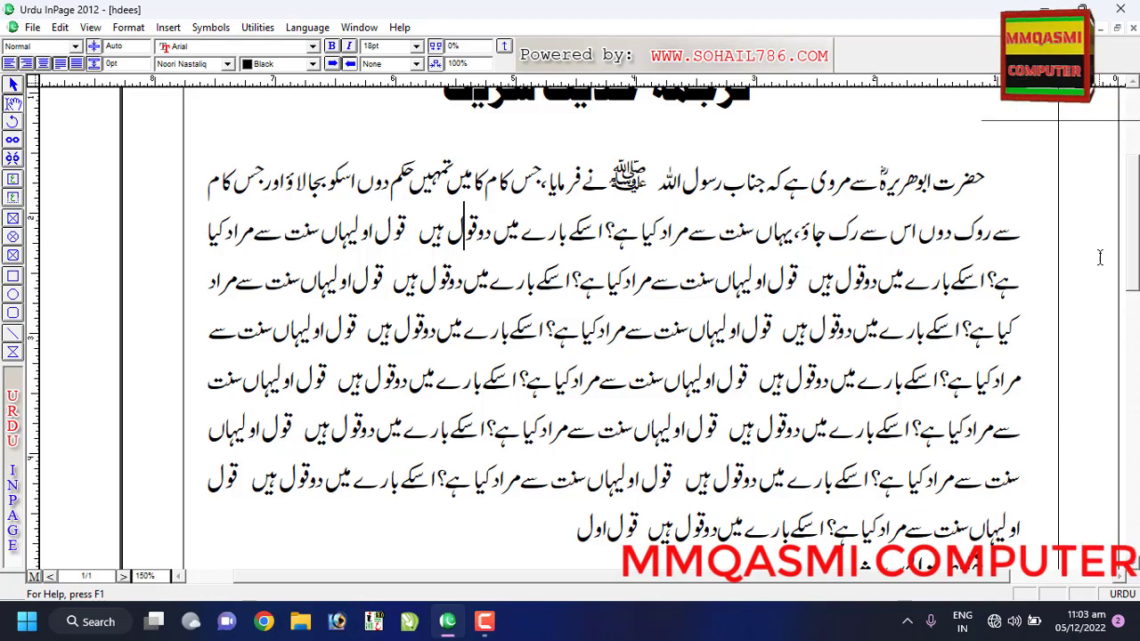
scroll(1135, 234, "up", 3)
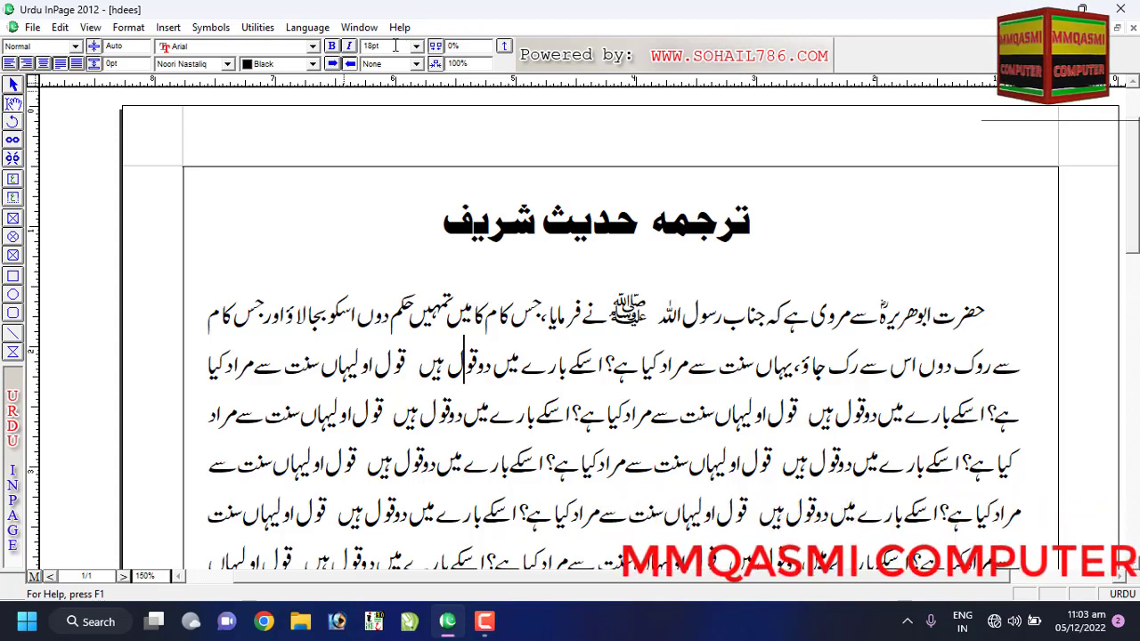
Step: Set the first body paragraph's line spacing to 25 pt, reduce it to 23 pt, and check the whole page
left_click(408, 312)
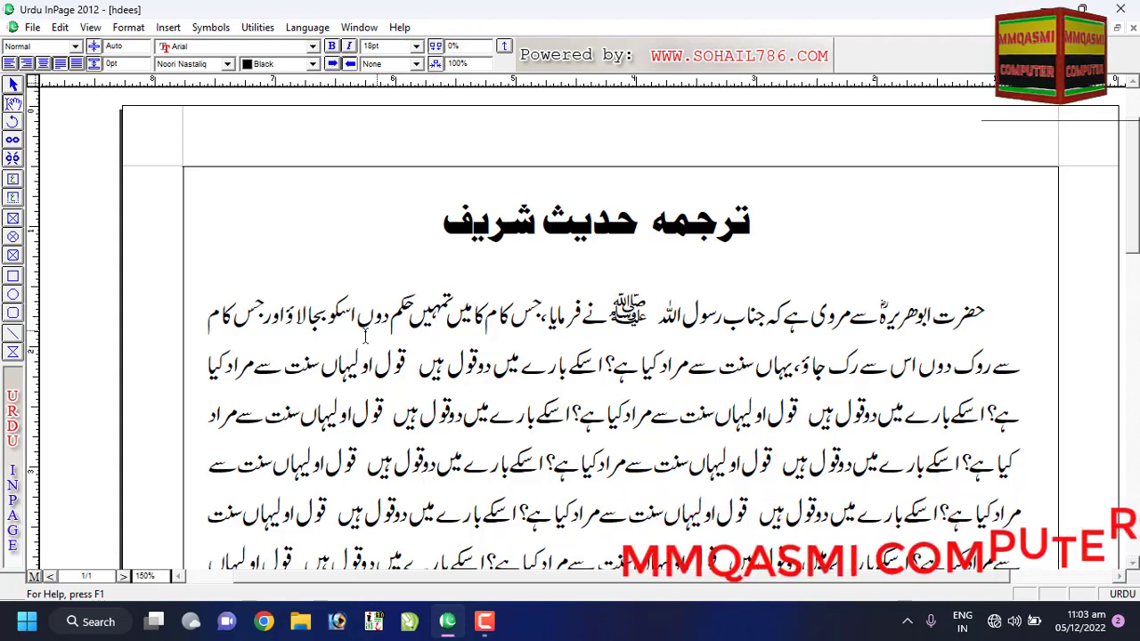
left_click(396, 44)
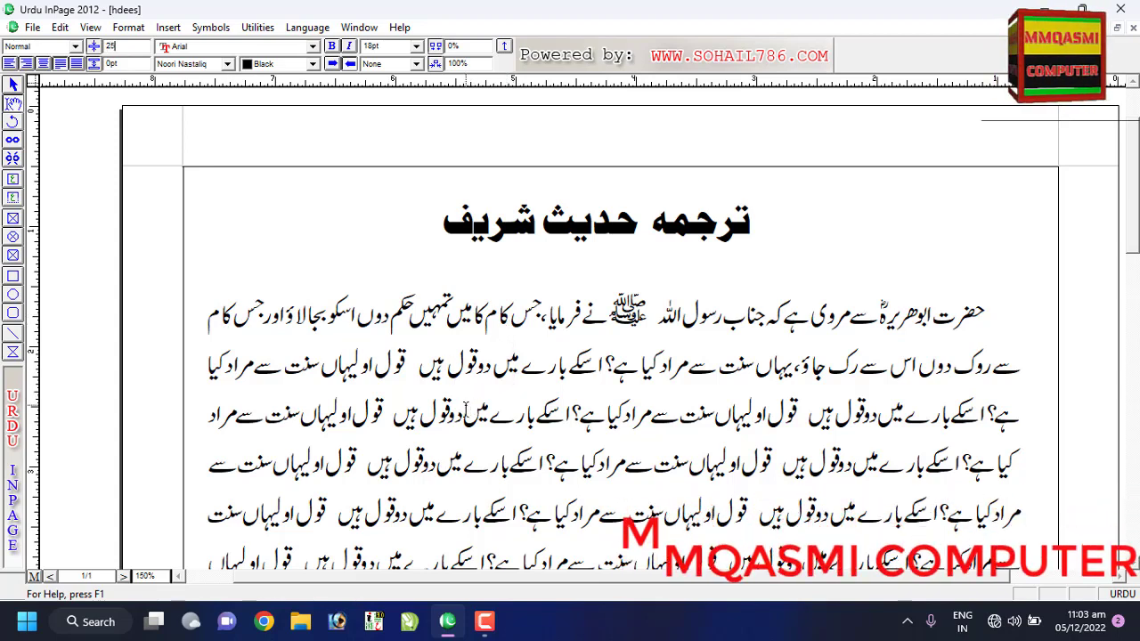
key("Return")
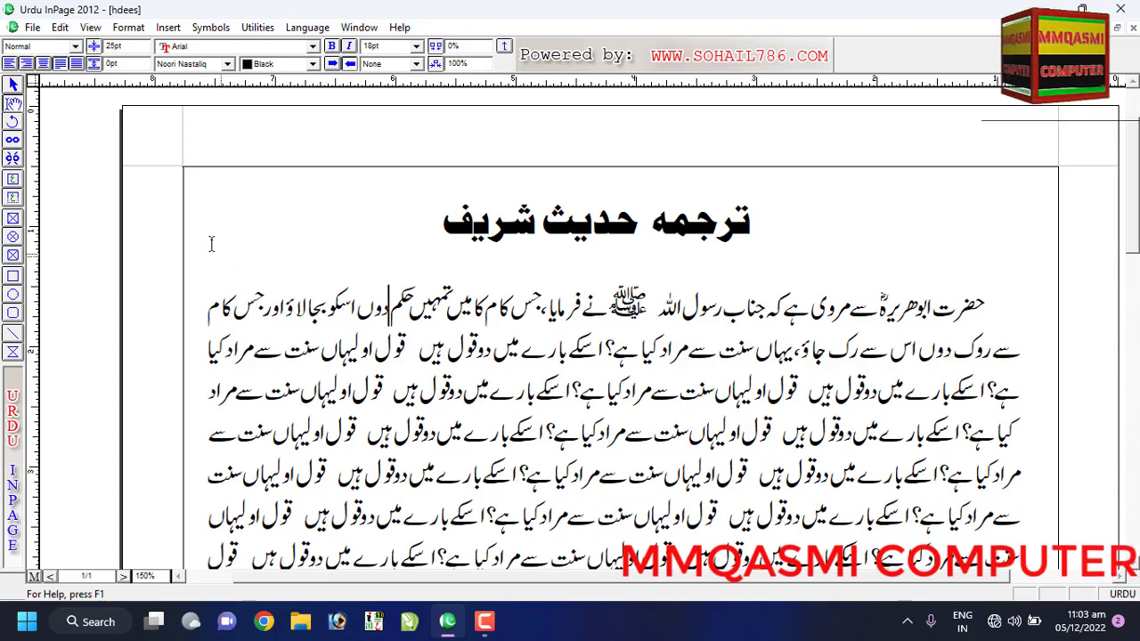
double_click(116, 45)
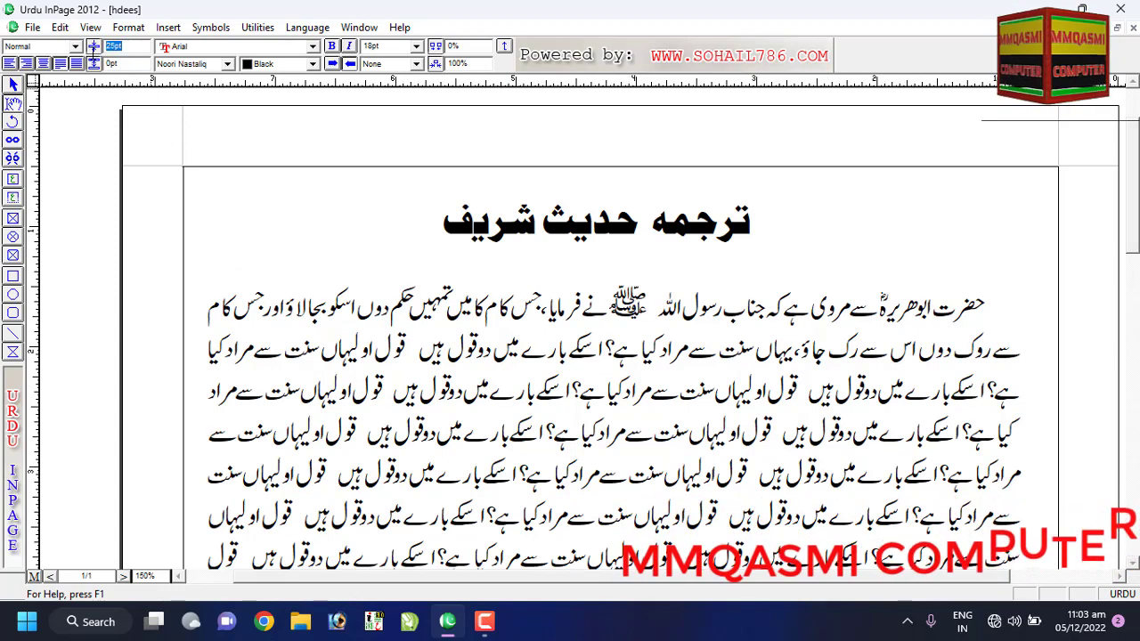
type("23")
key("Return")
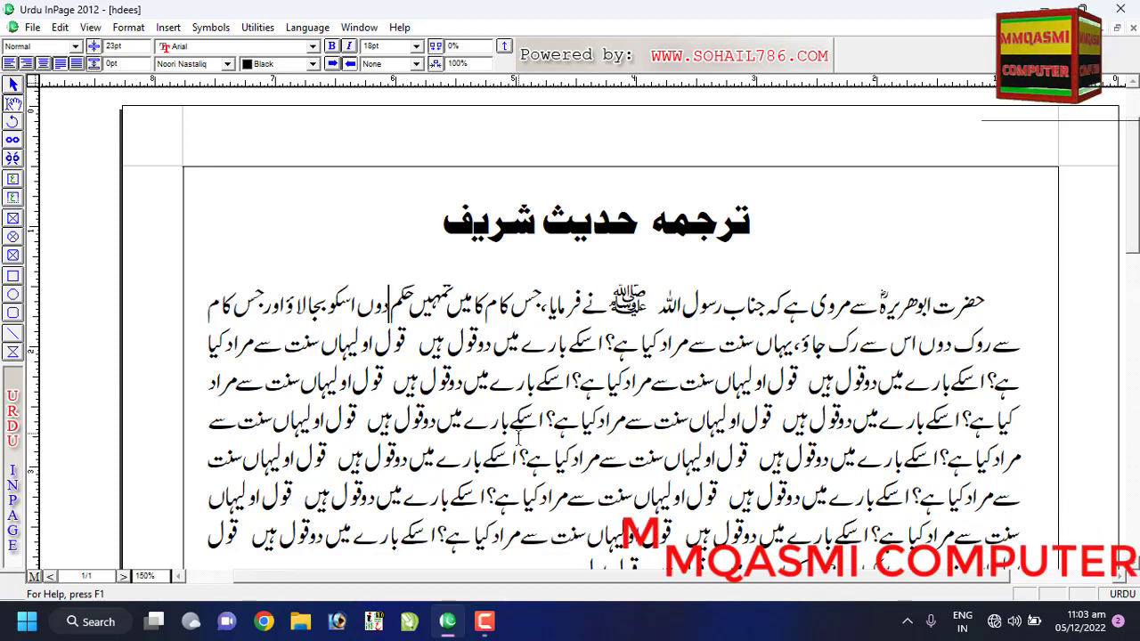
key("ctrl+0")
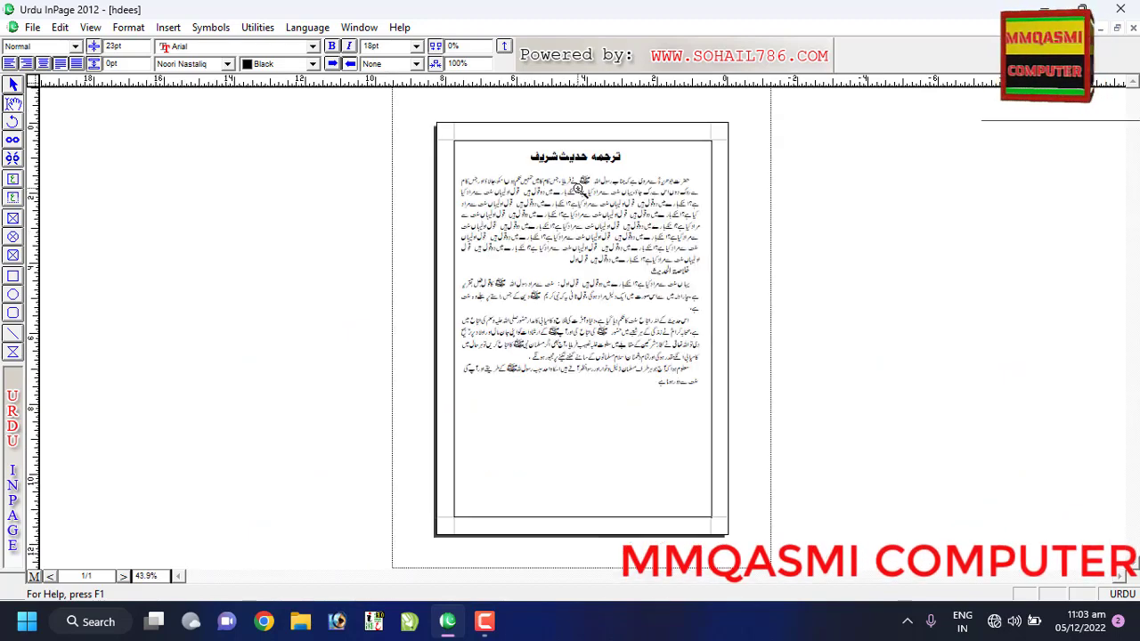
left_click(579, 190)
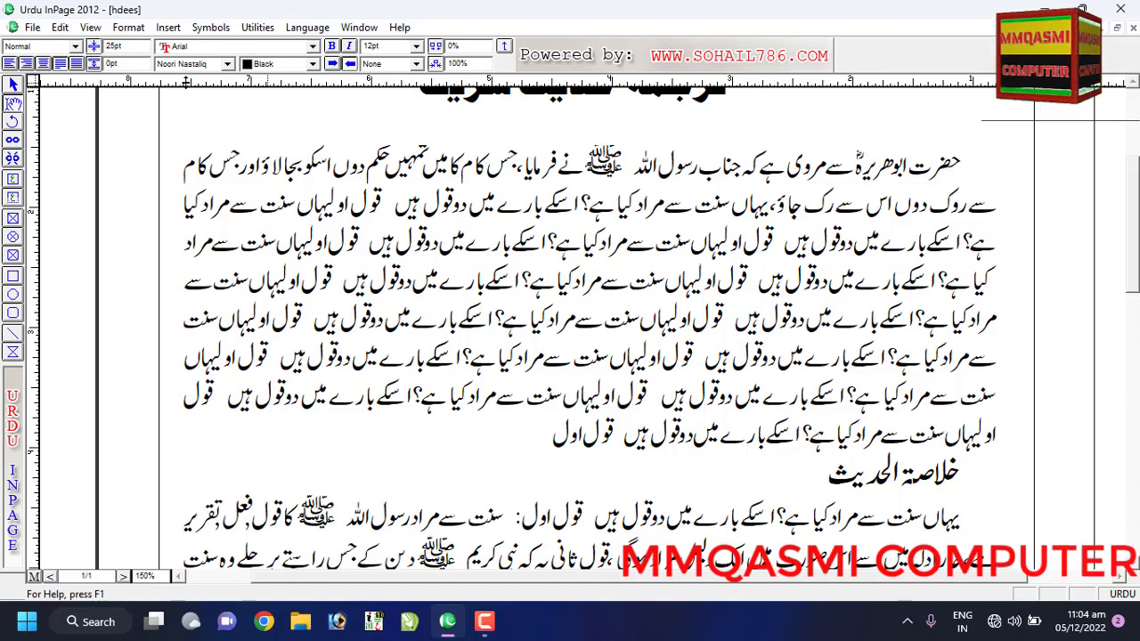
Step: Try selecting the whole first body paragraph, only its first line, and the start of its first word
left_click_drag(962, 165, 486, 425)
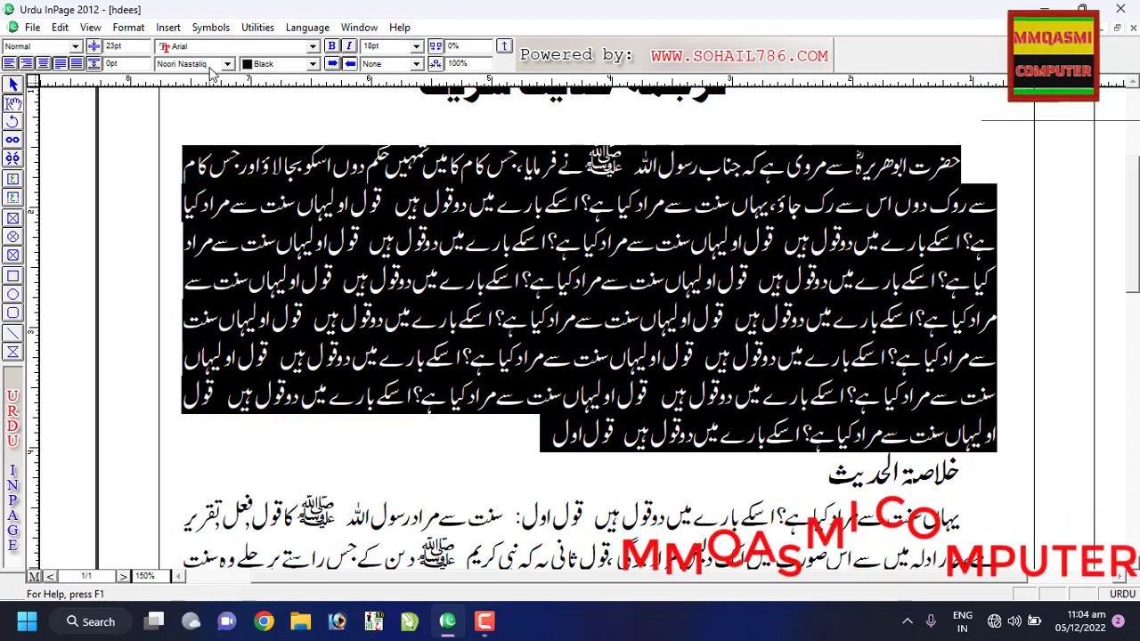
left_click(521, 205)
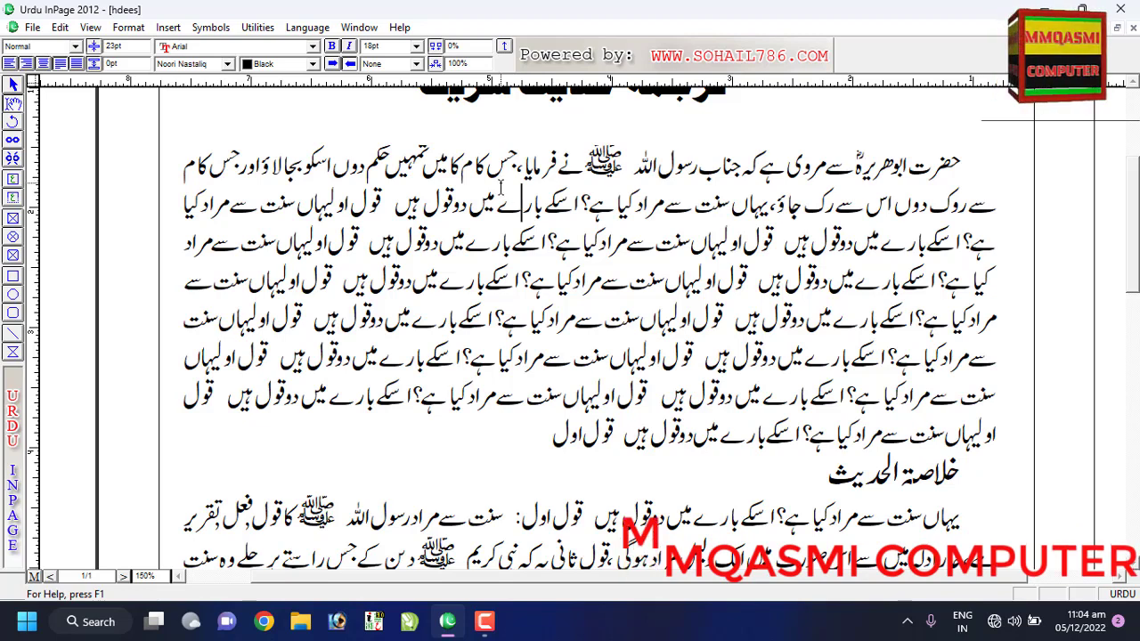
left_click_drag(962, 165, 218, 403)
left_click(218, 403)
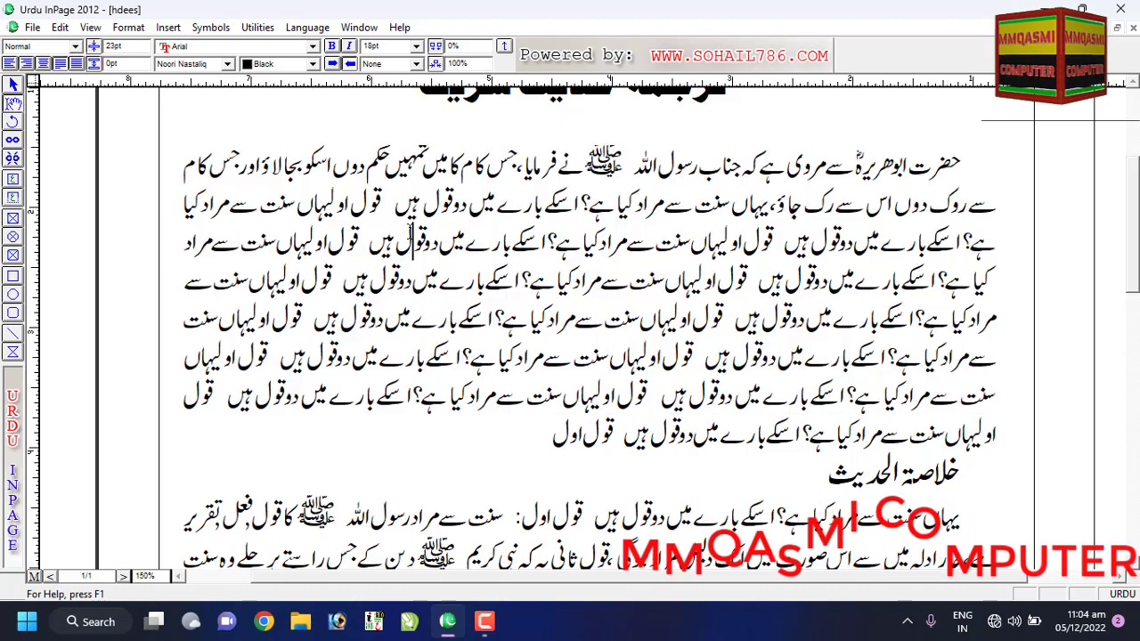
left_click_drag(184, 165, 1010, 180)
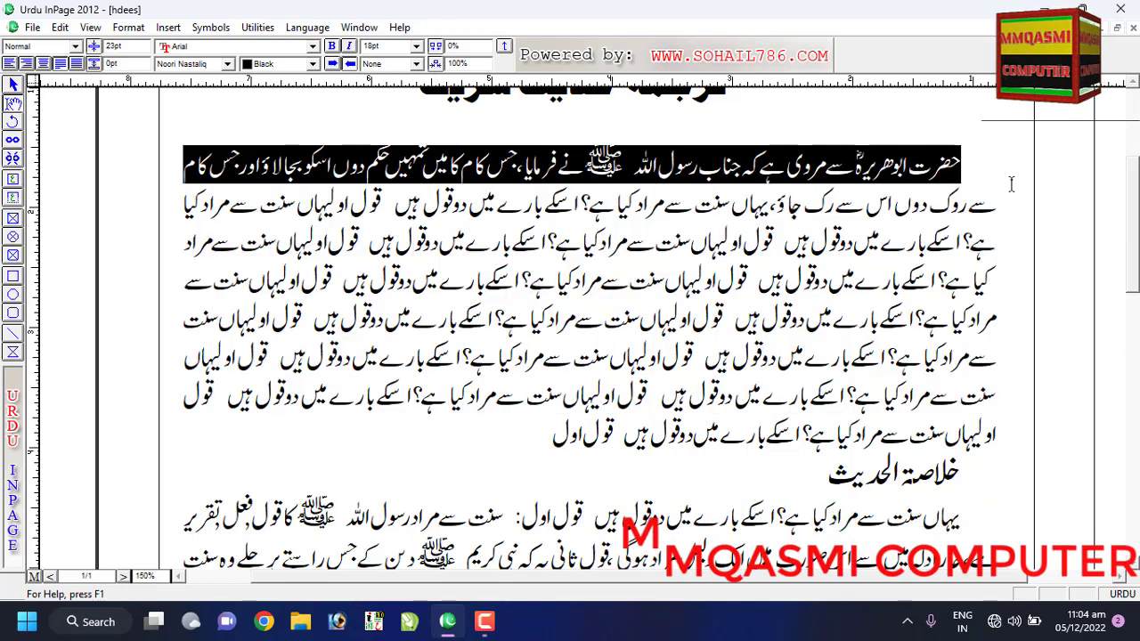
left_click(529, 280)
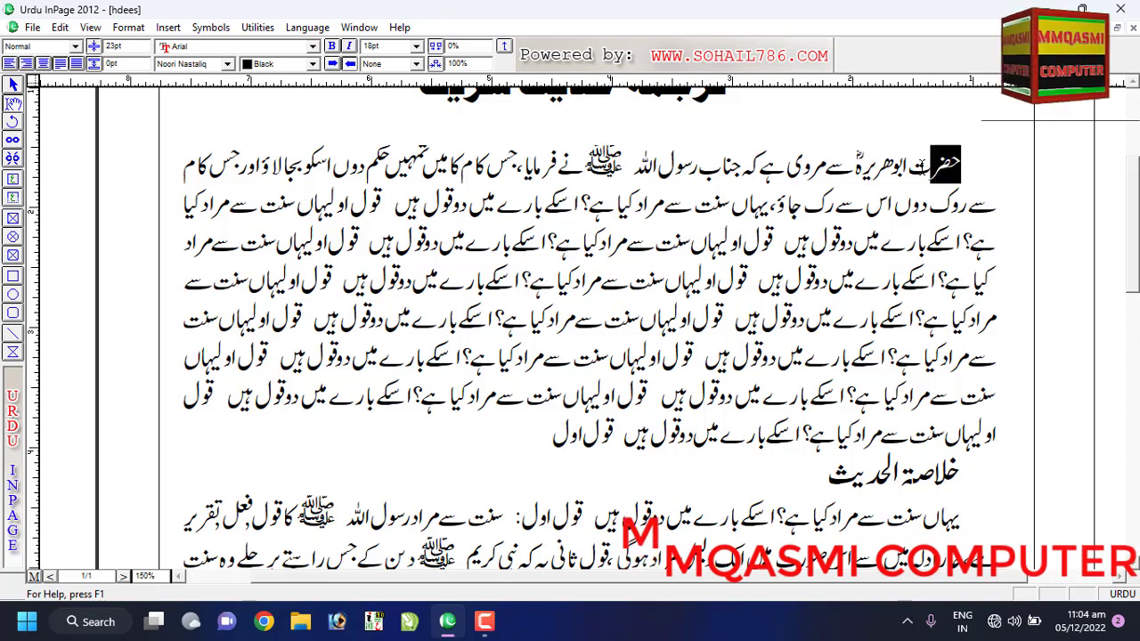
left_click(871, 168)
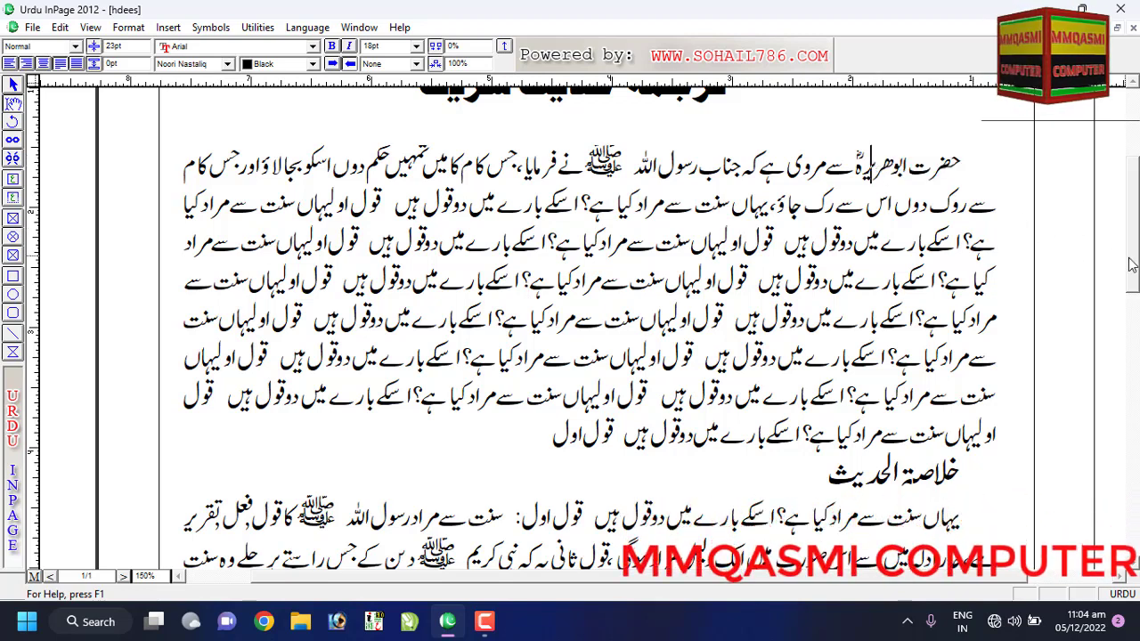
Step: Change the font of the whole title line to Noori Nastaliq
scroll(1128, 222, "up", 3)
left_click(643, 236)
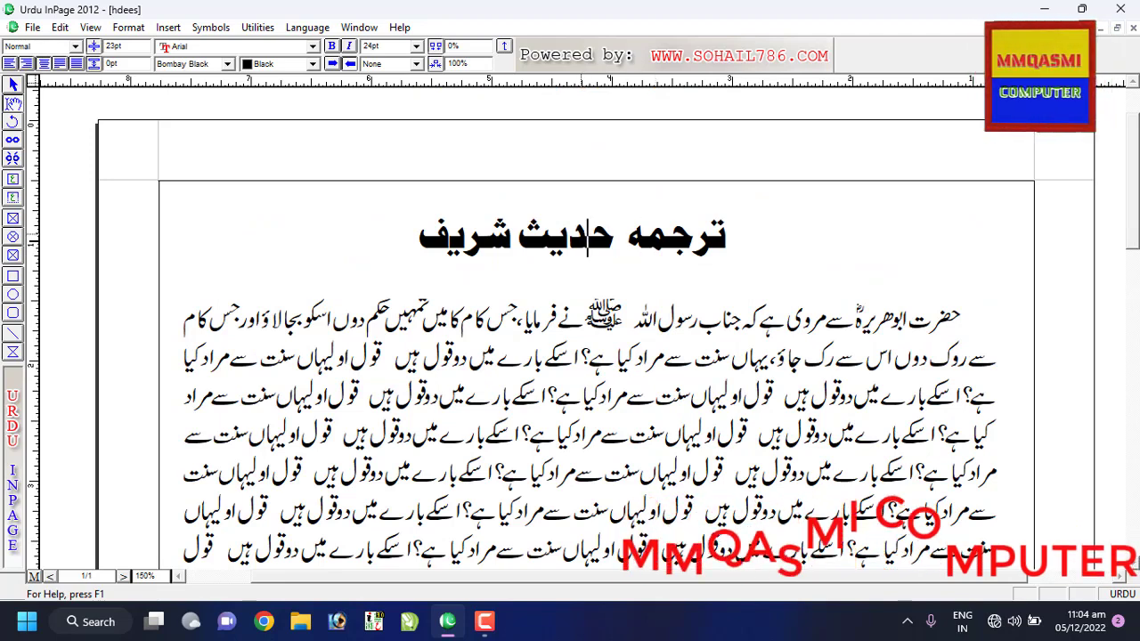
left_click_drag(727, 237, 406, 237)
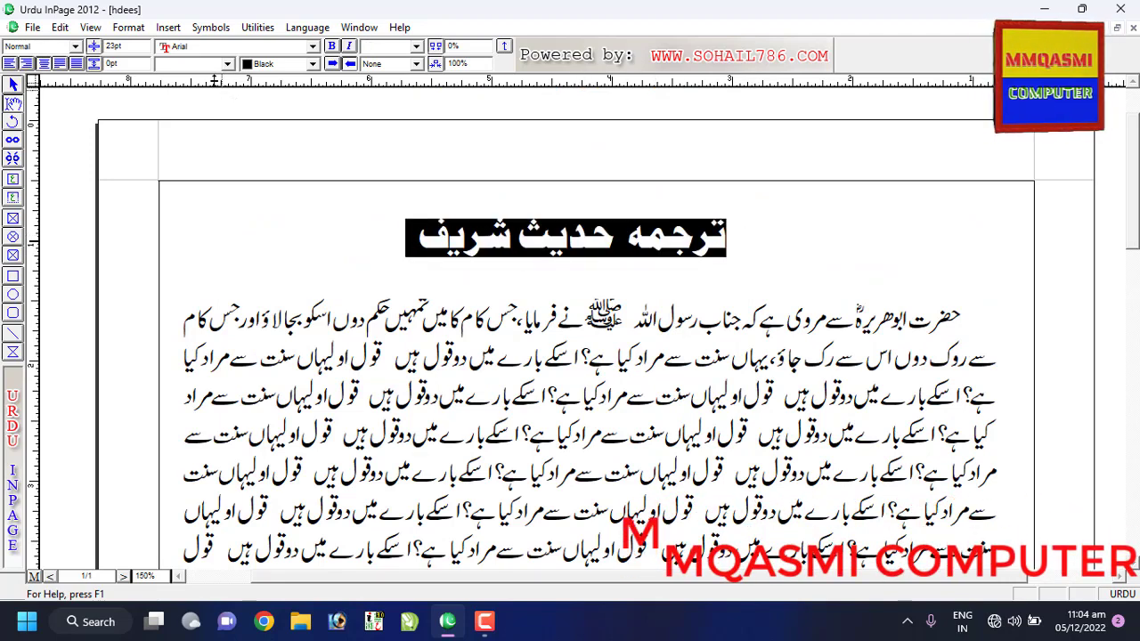
left_click(228, 63)
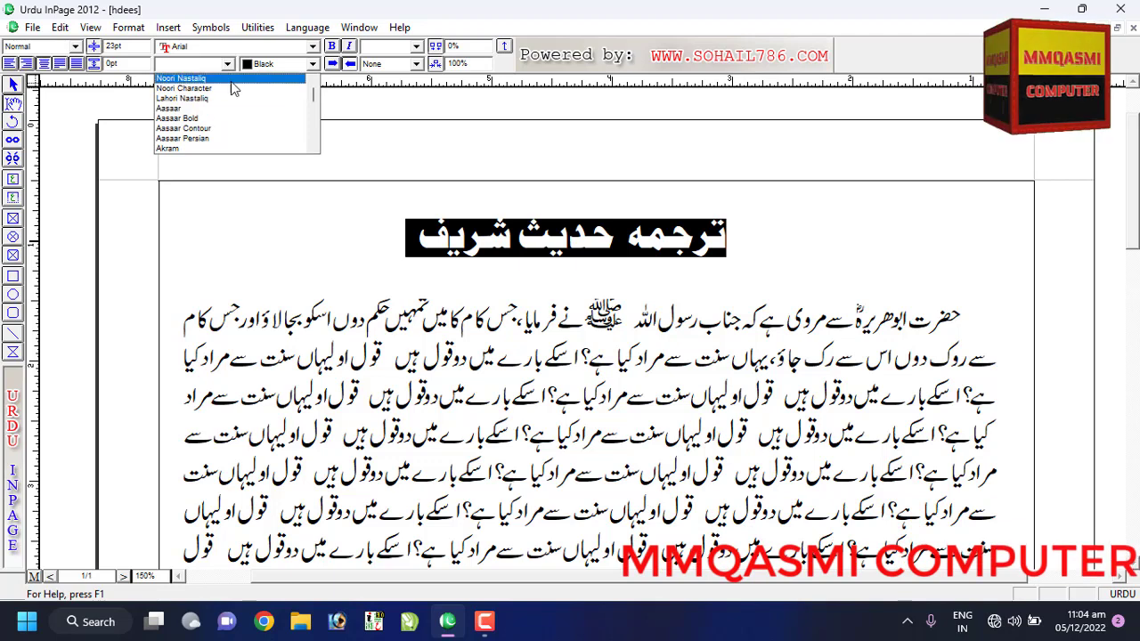
left_click(230, 79)
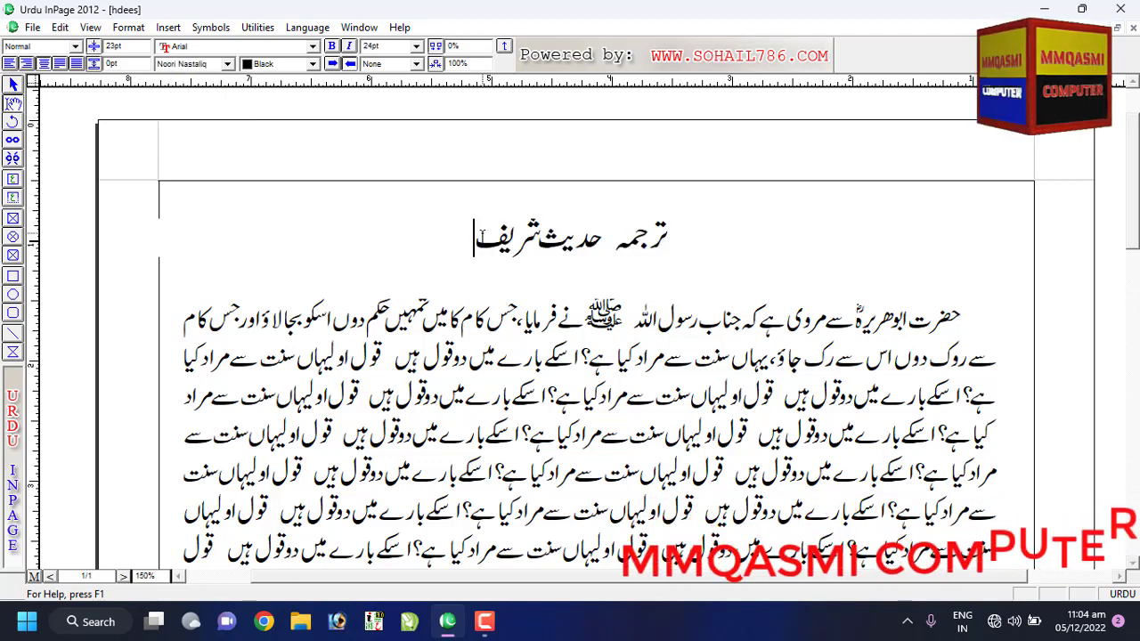
Step: Return the title line's font to Bombay Black and deselect it
left_click_drag(458, 233, 674, 238)
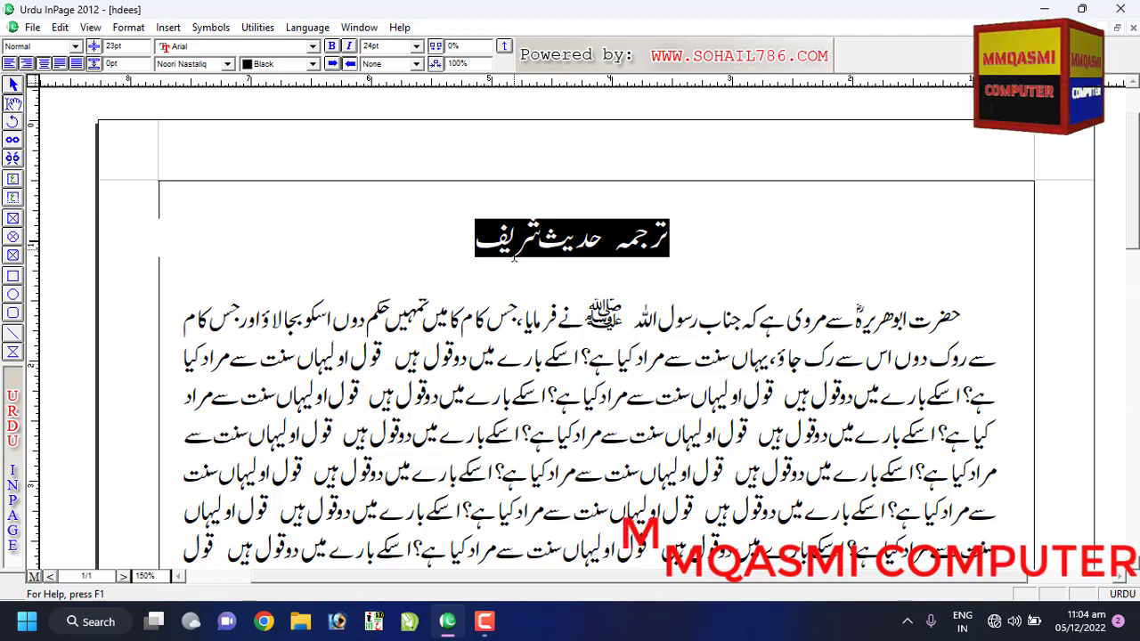
left_click(227, 63)
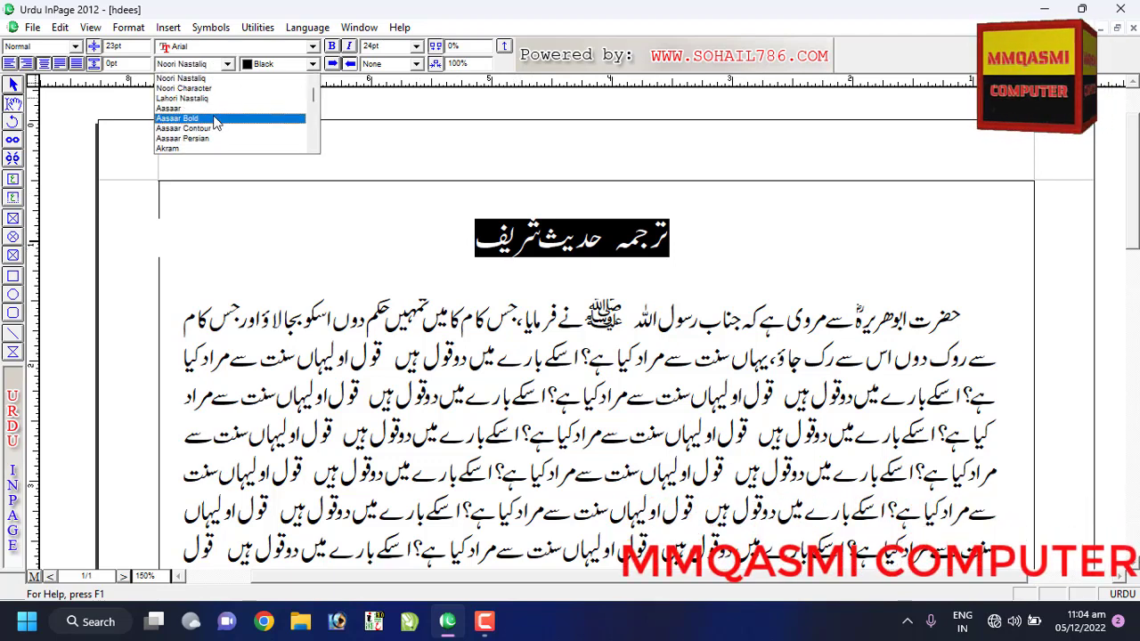
scroll(214, 124, "down", 6)
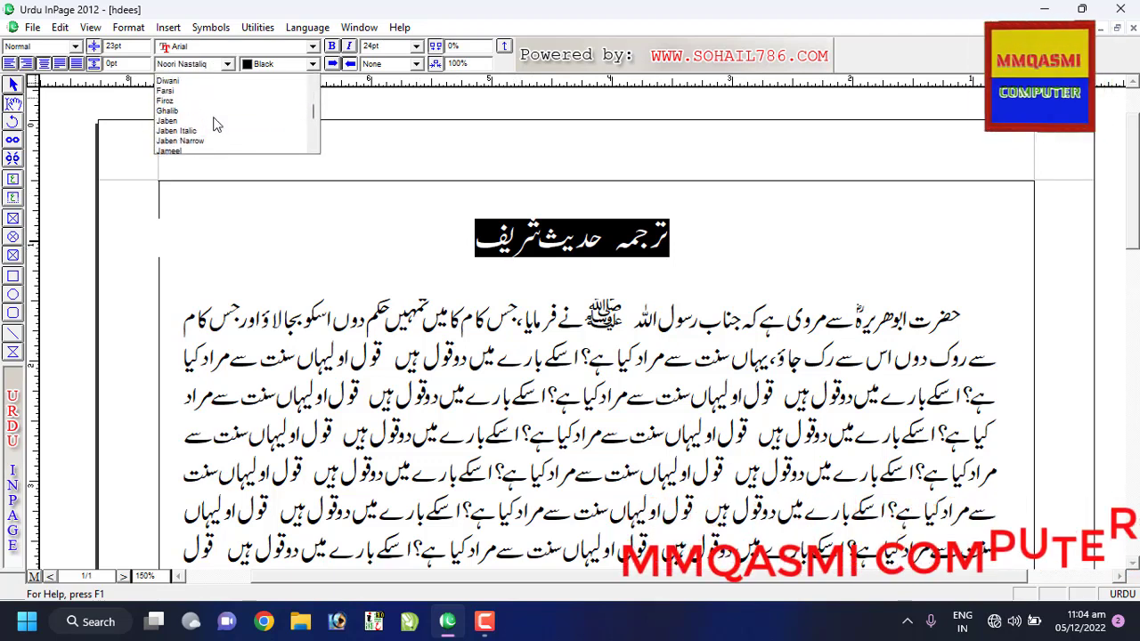
scroll(214, 124, "up", 5)
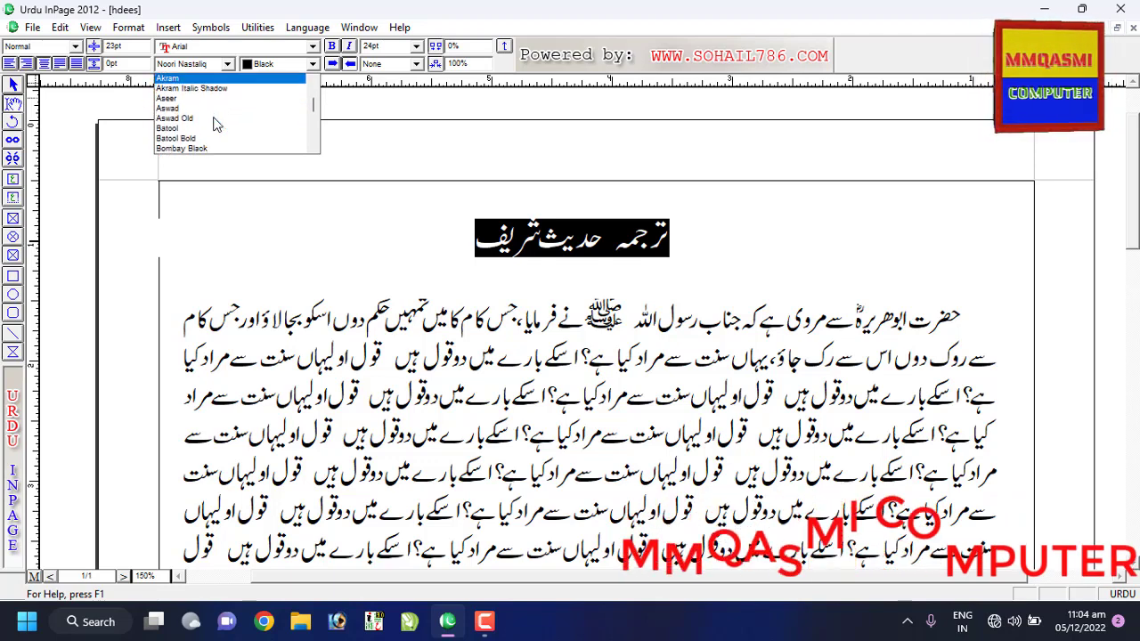
scroll(213, 123, "down", 2)
left_click(211, 134)
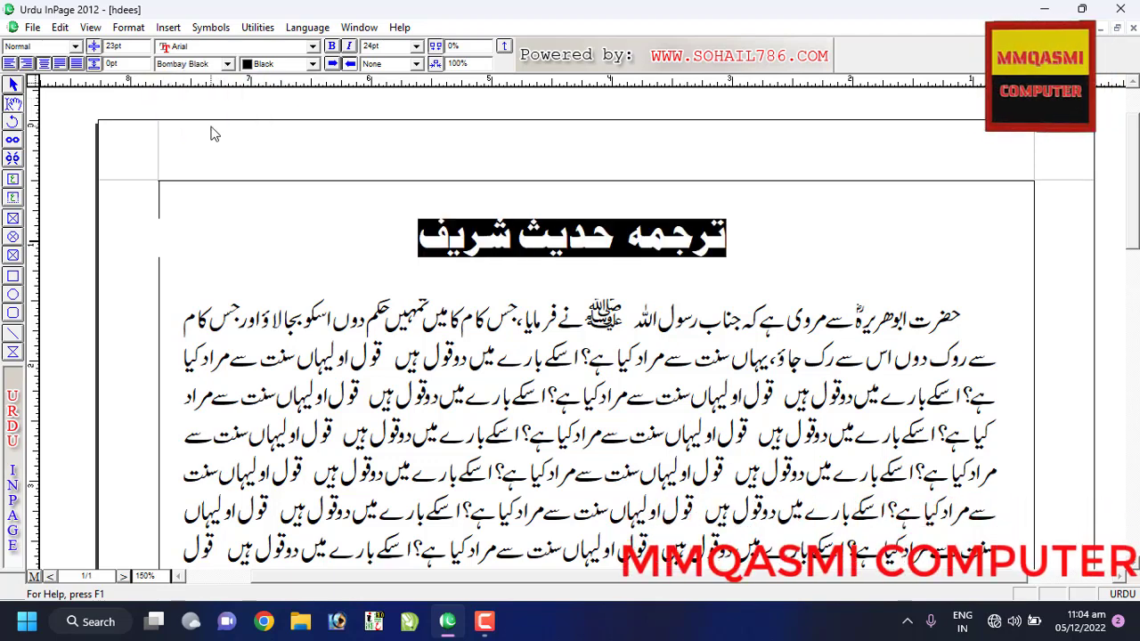
left_click(588, 239)
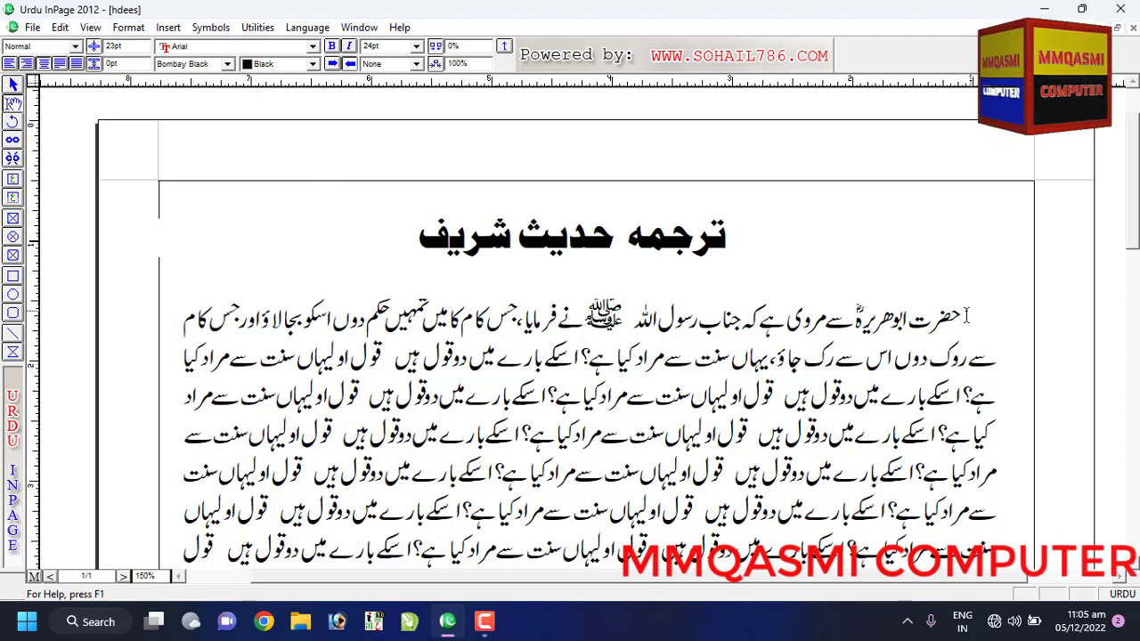
Step: Try the Rouqa font on the first two and a half lines of the first body paragraph
left_click_drag(967, 316, 552, 403)
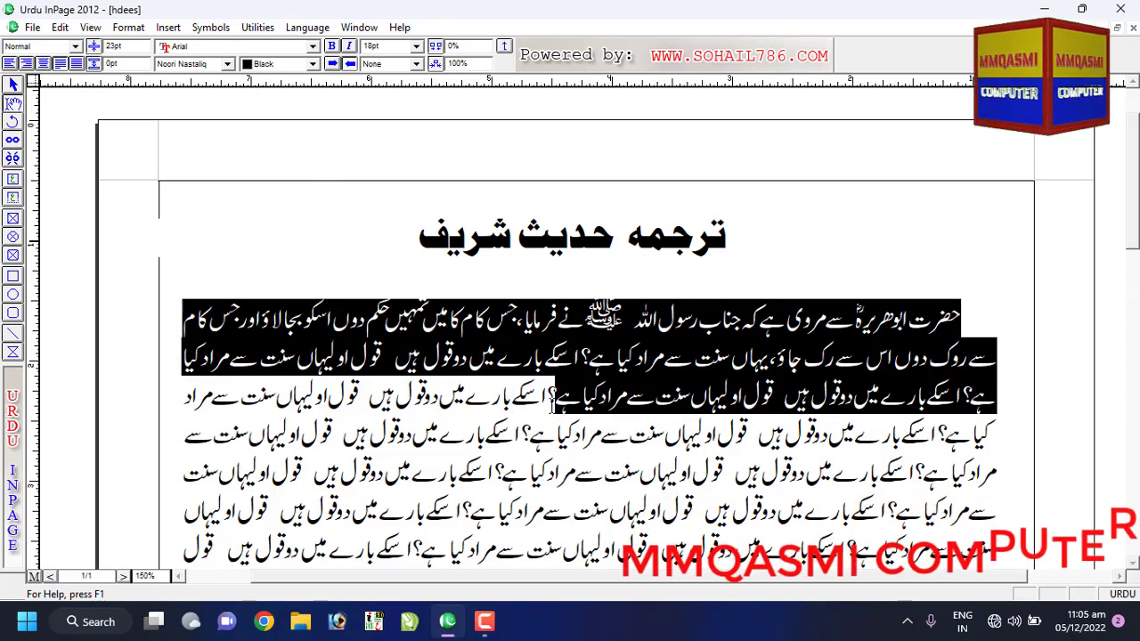
left_click(205, 65)
scroll(193, 107, "up", 5)
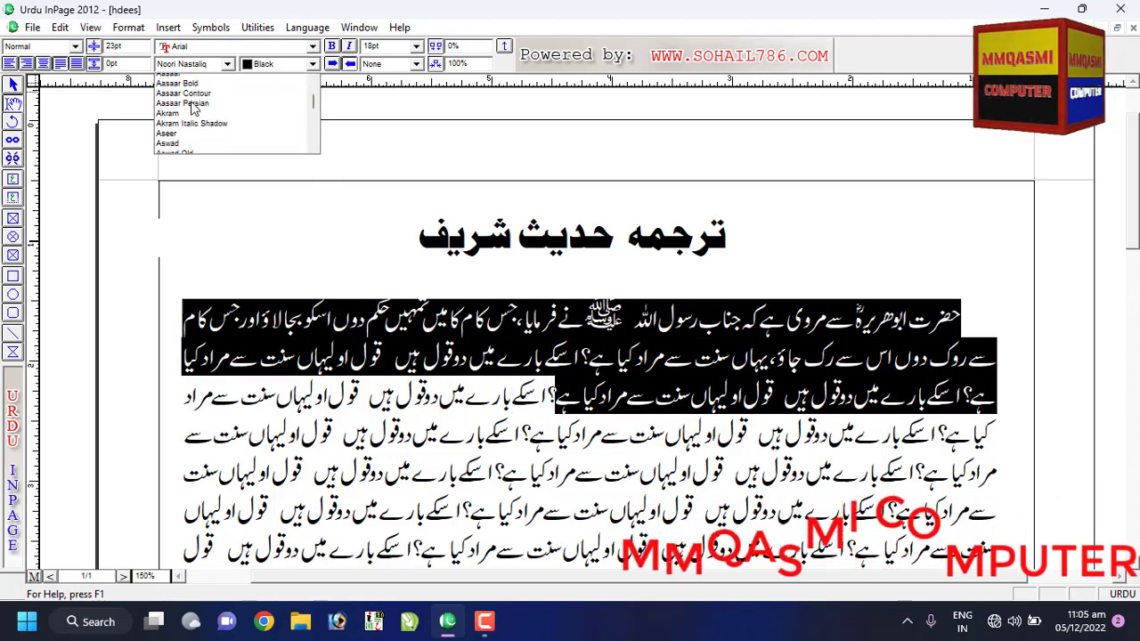
scroll(187, 116, "down", 3)
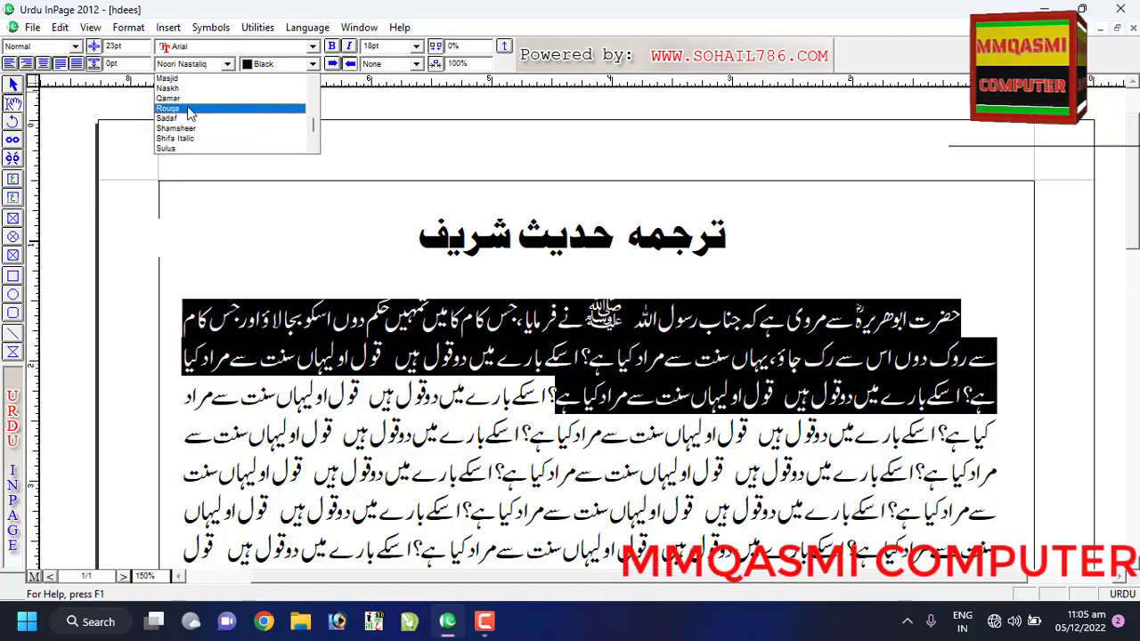
left_click(190, 109)
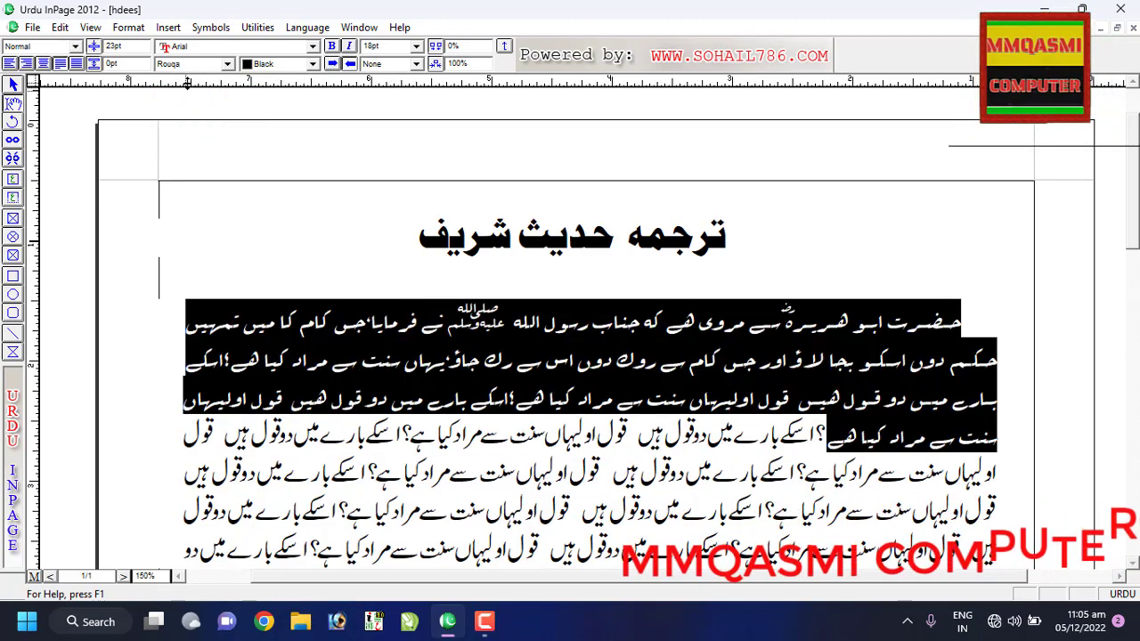
Step: Try the Sulus font and the Unwan font on the selected opening text of the first body paragraph
left_click(205, 64)
left_click(190, 121)
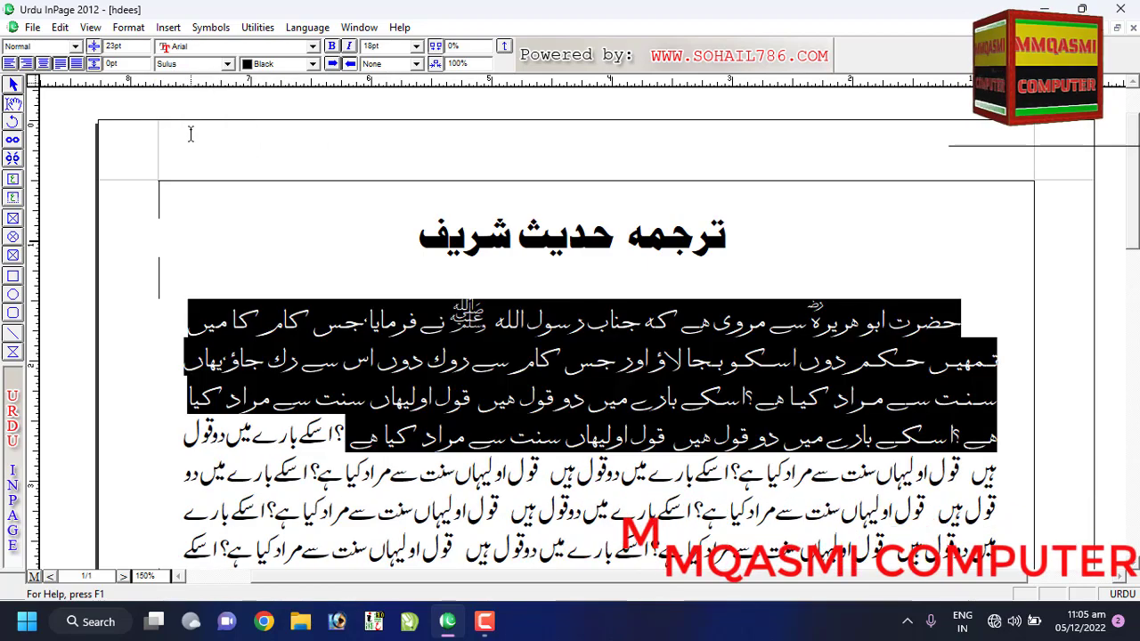
left_click(205, 64)
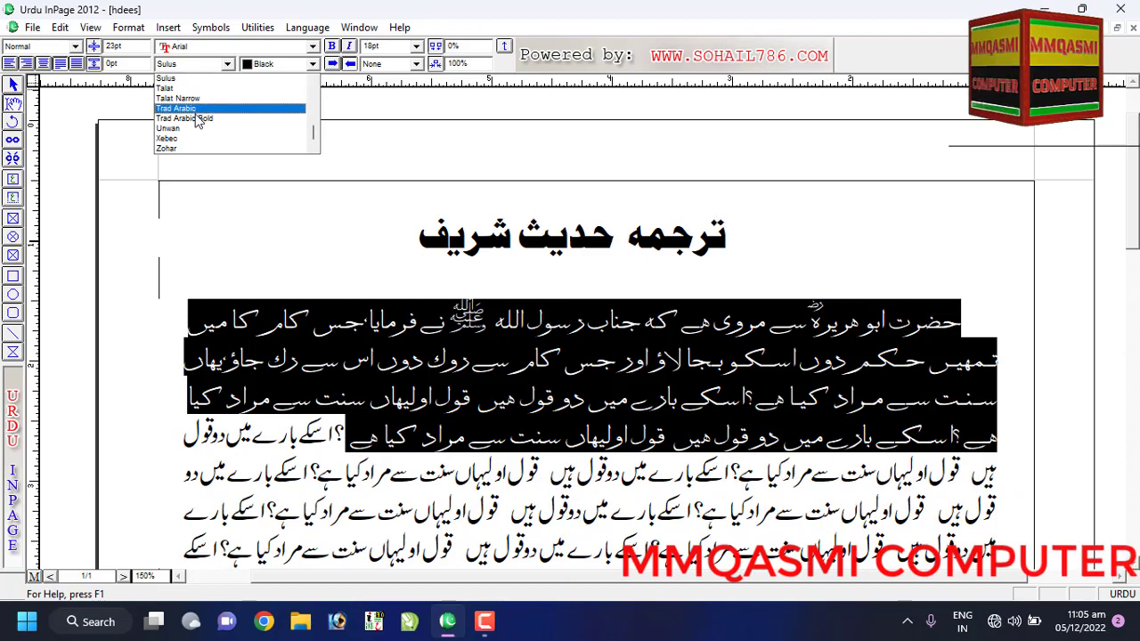
left_click(195, 130)
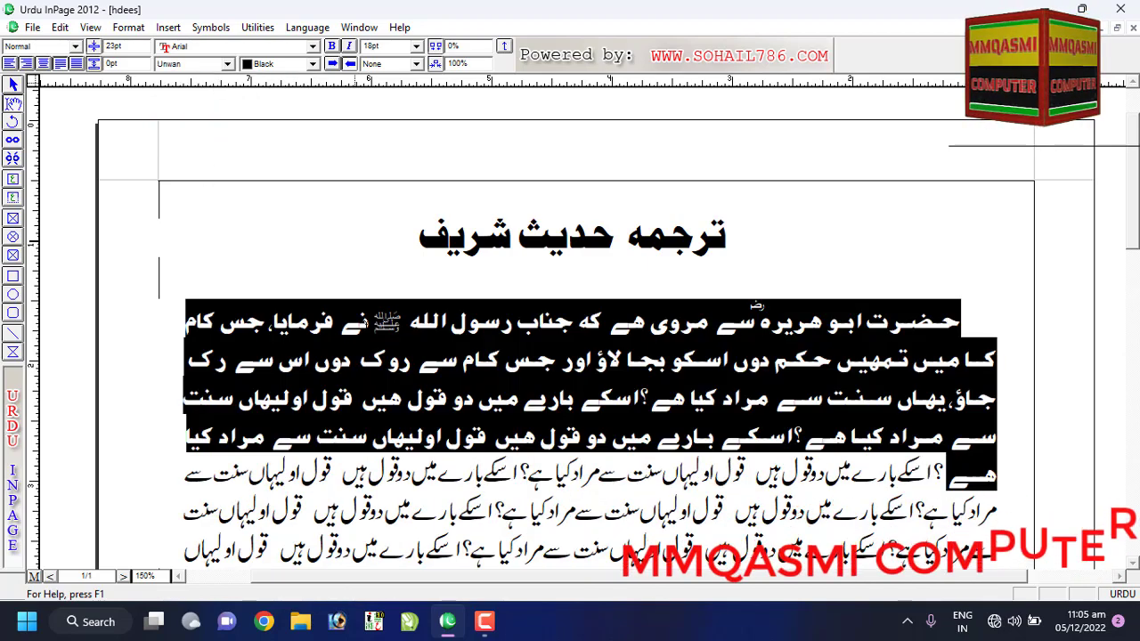
Step: Return the selected opening text of the first body paragraph to the Noori Nastaliq font and deselect it
left_click(217, 66)
scroll(198, 97, "up", 10)
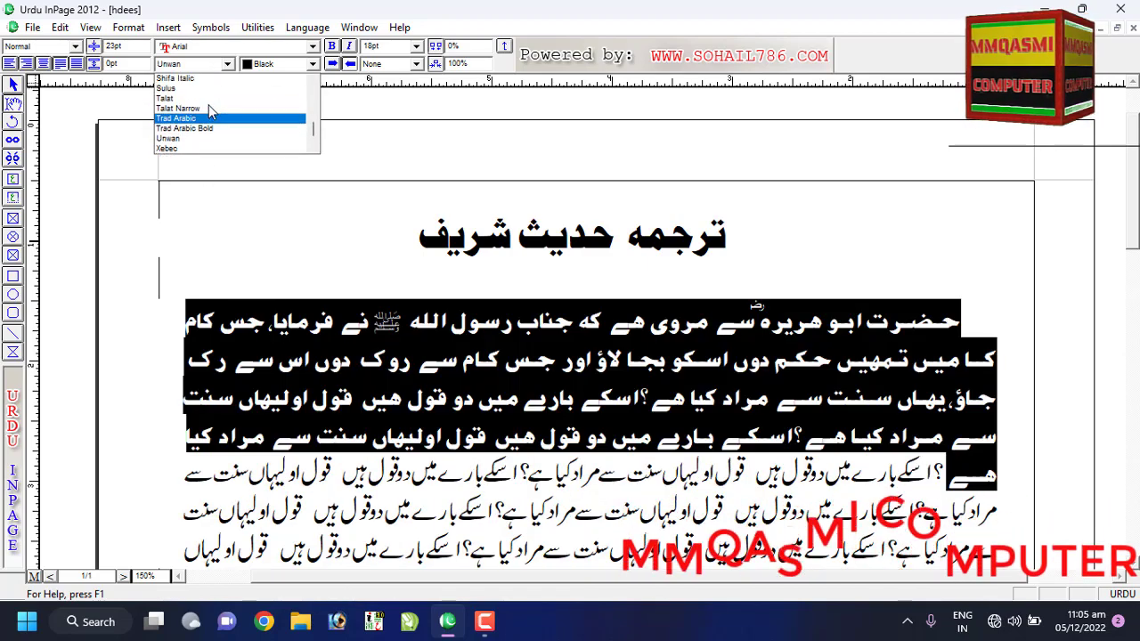
scroll(197, 98, "down", 5)
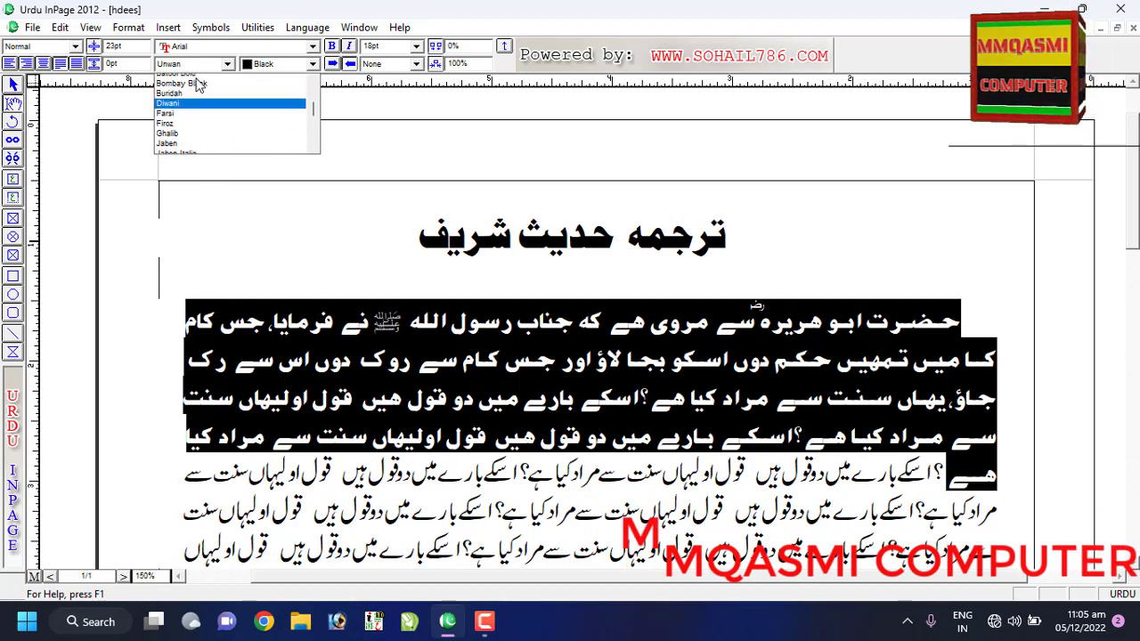
left_click(198, 82)
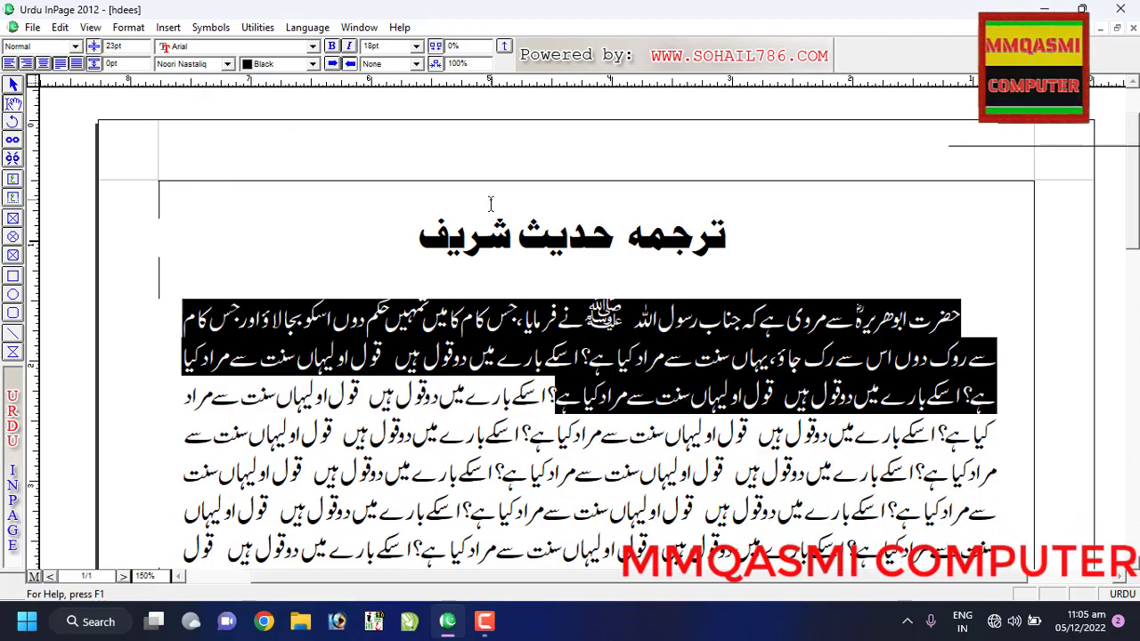
left_click(276, 148)
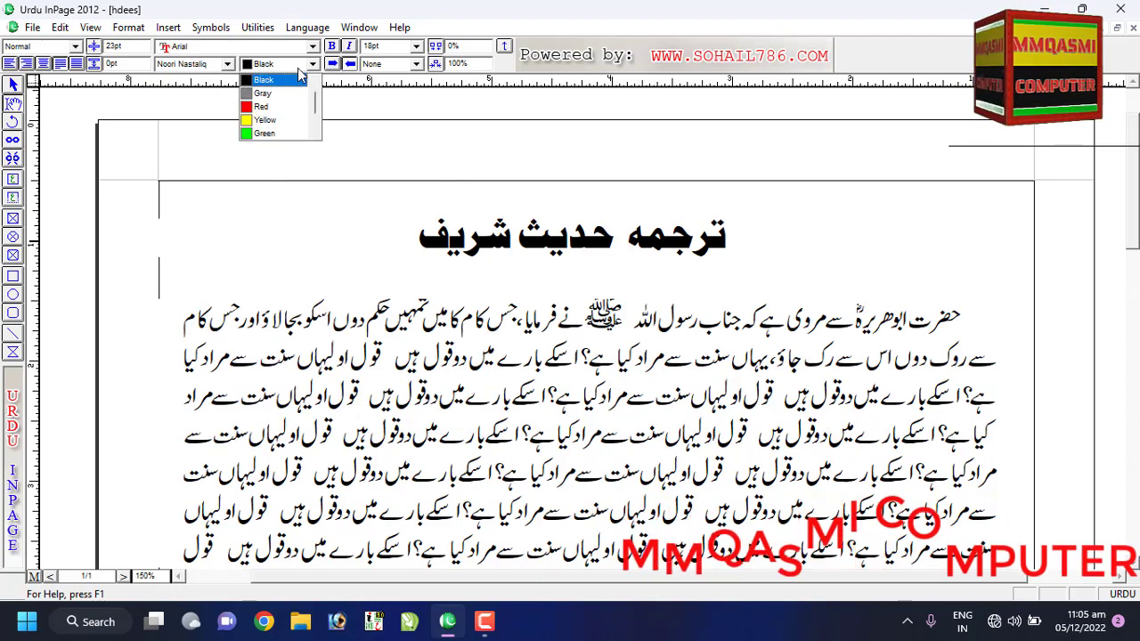
Step: Set the text colour of the whole title line to red
left_click(387, 172)
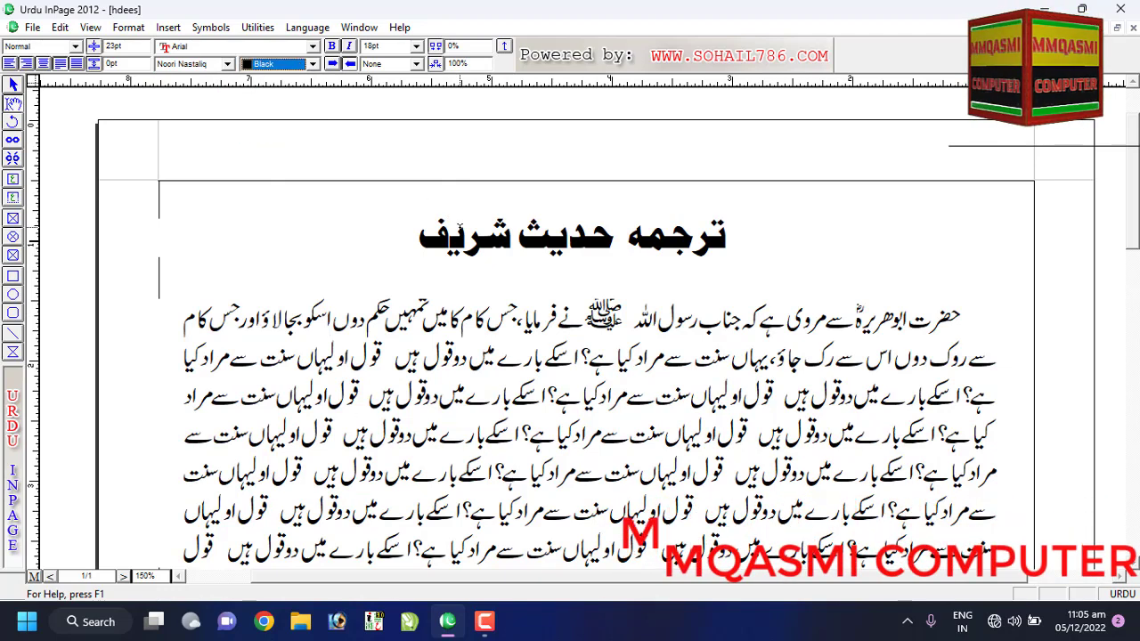
left_click(460, 233)
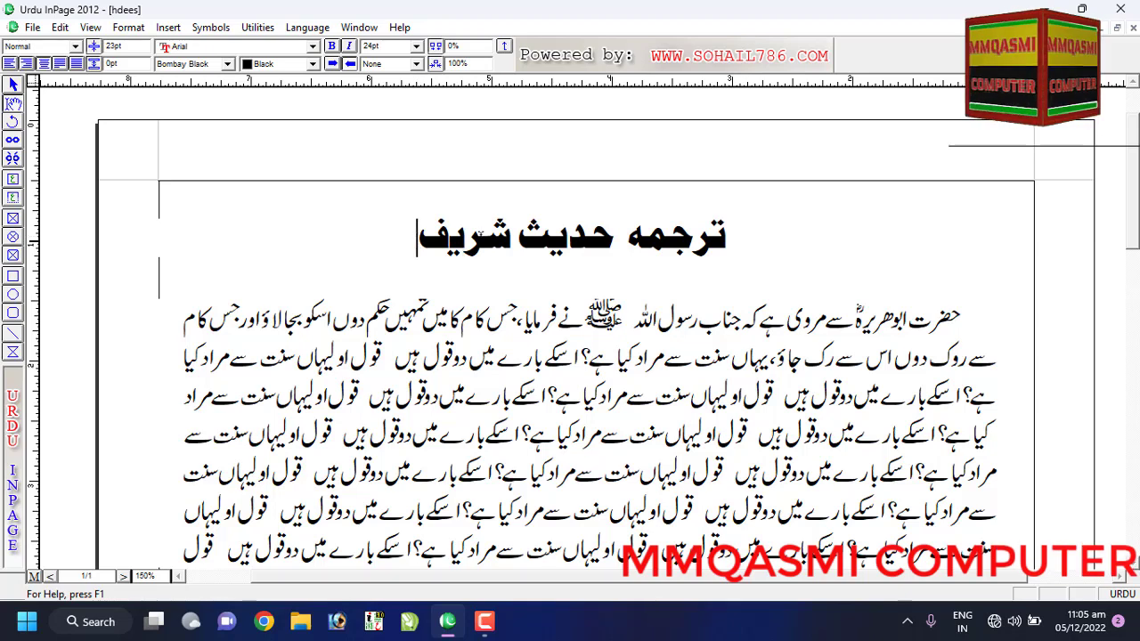
left_click_drag(419, 236, 729, 237)
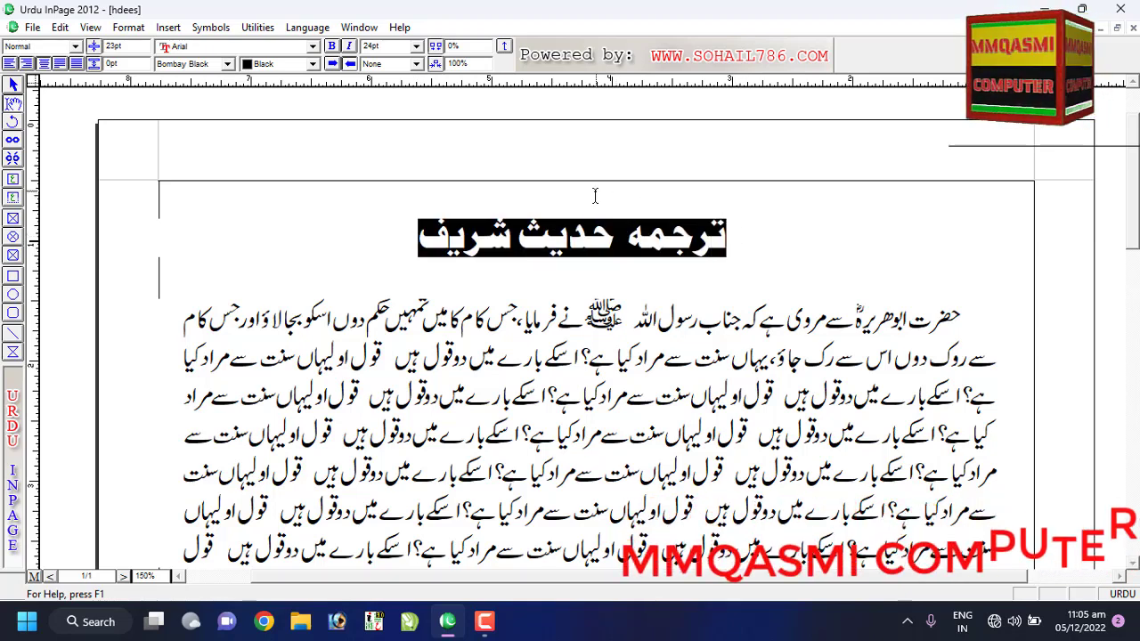
left_click(313, 64)
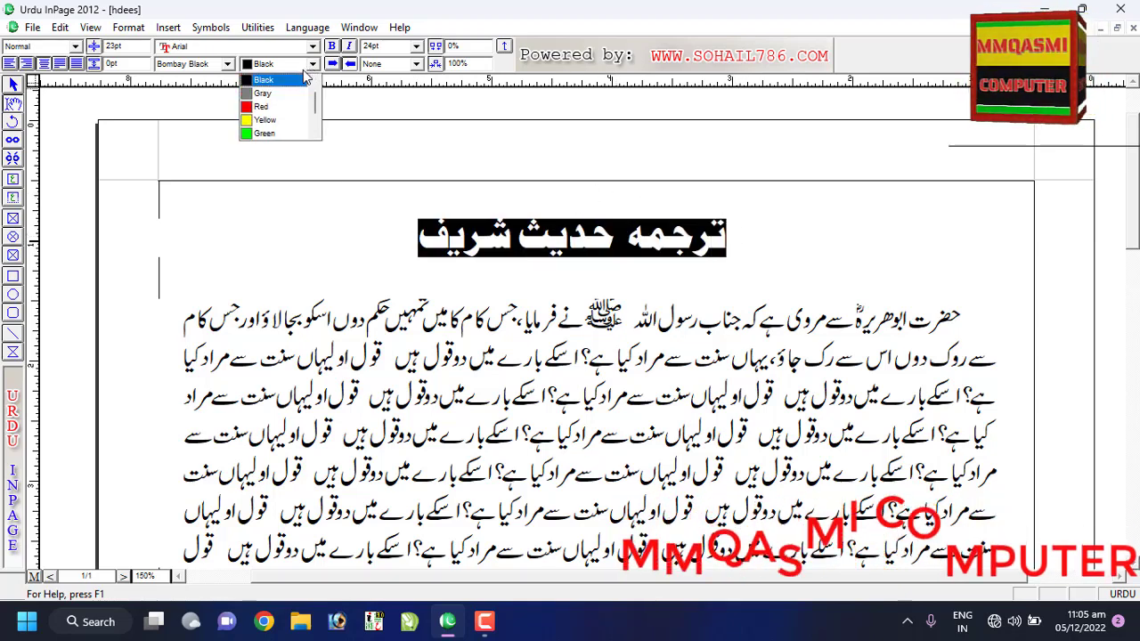
left_click(267, 108)
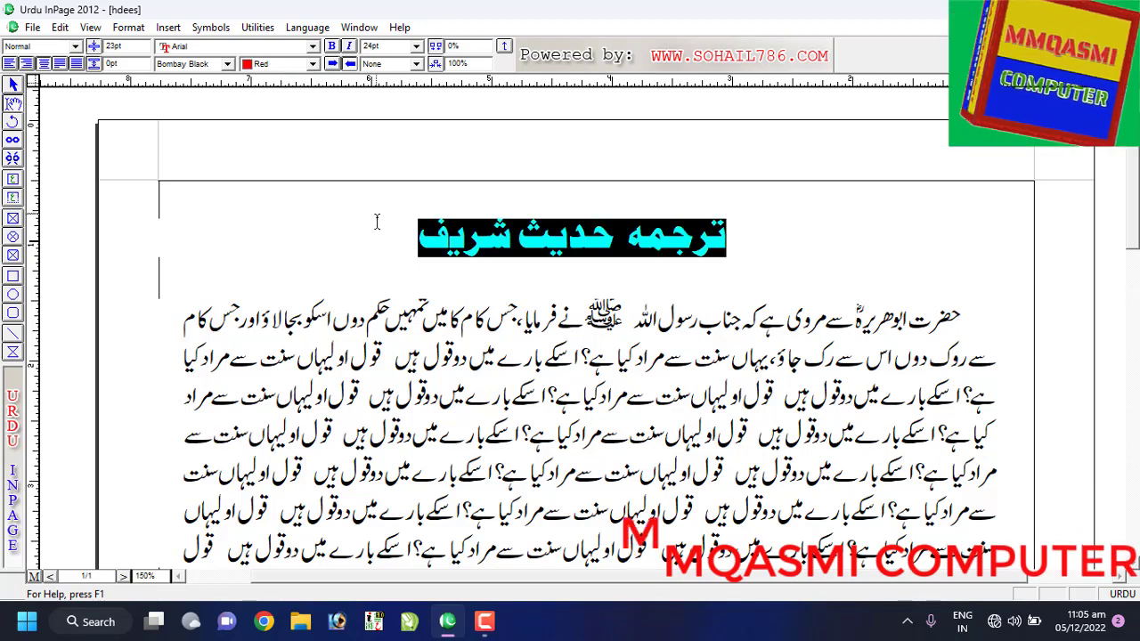
left_click(414, 243)
left_click_drag(414, 242, 727, 239)
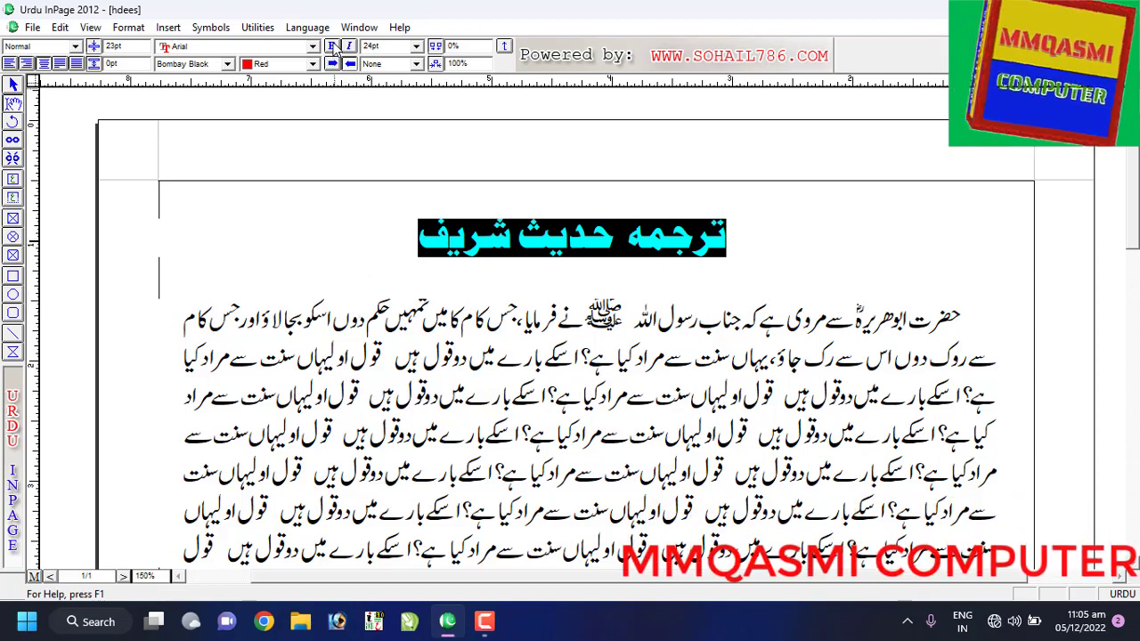
left_click(370, 259)
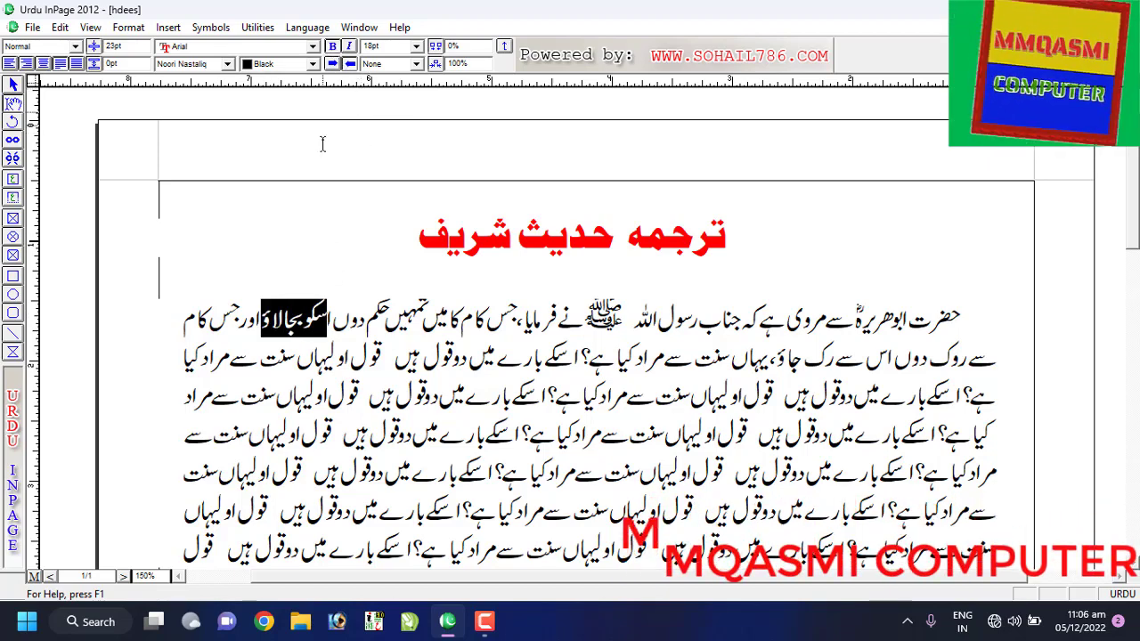
Step: Try bold and italic on the phrase اسکو بجا لاؤ in the first body line, and return it to regular style
left_click(275, 321)
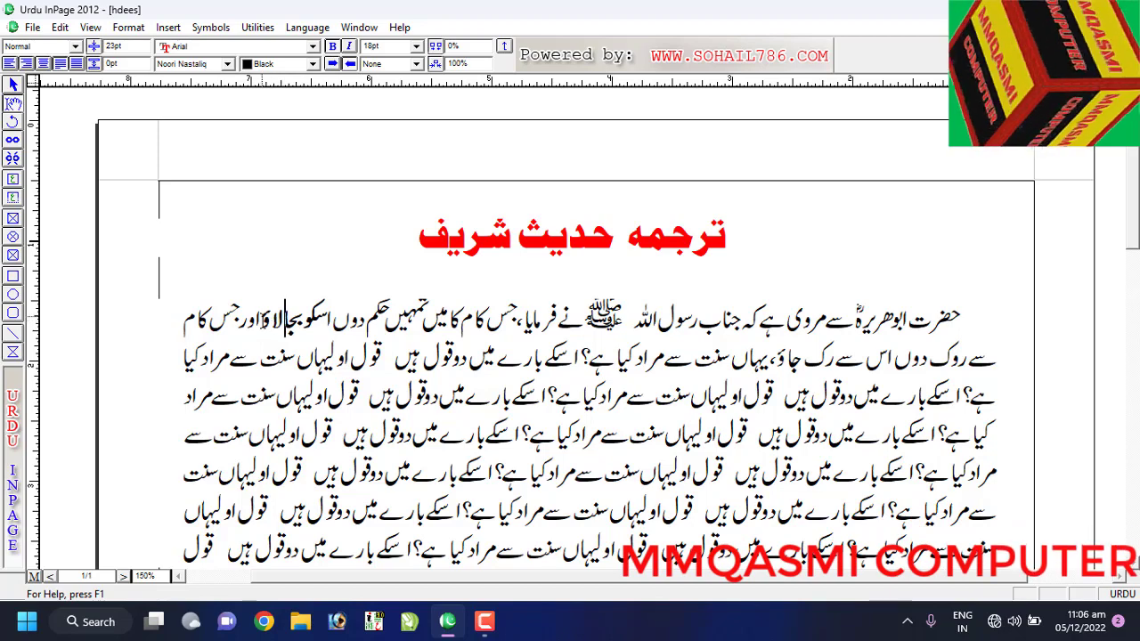
left_click_drag(268, 322, 328, 321)
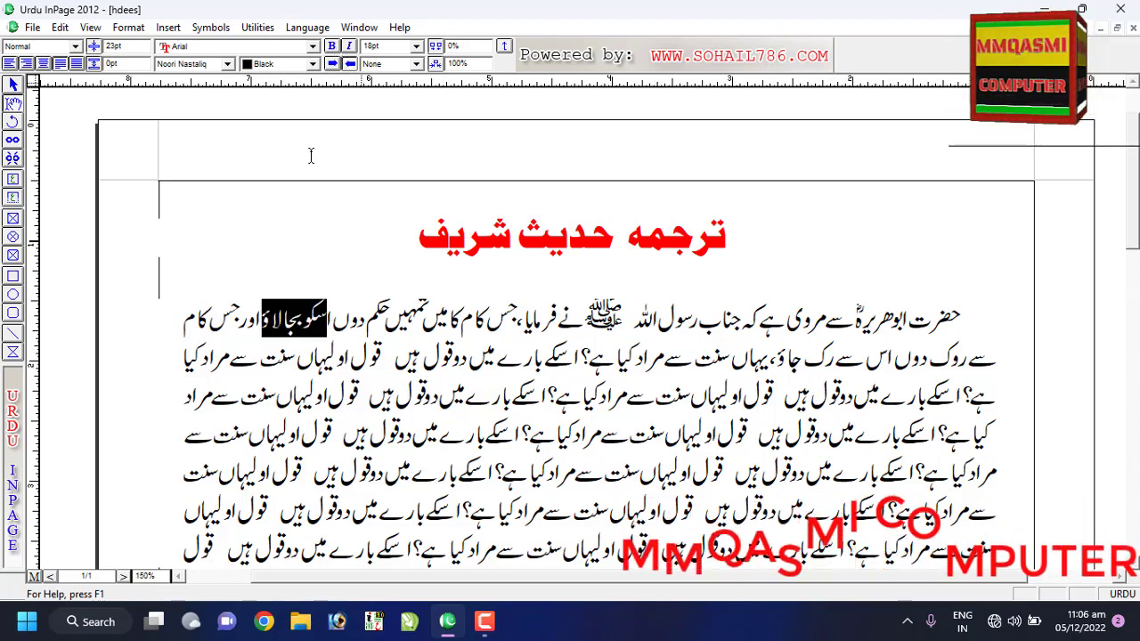
left_click(310, 326)
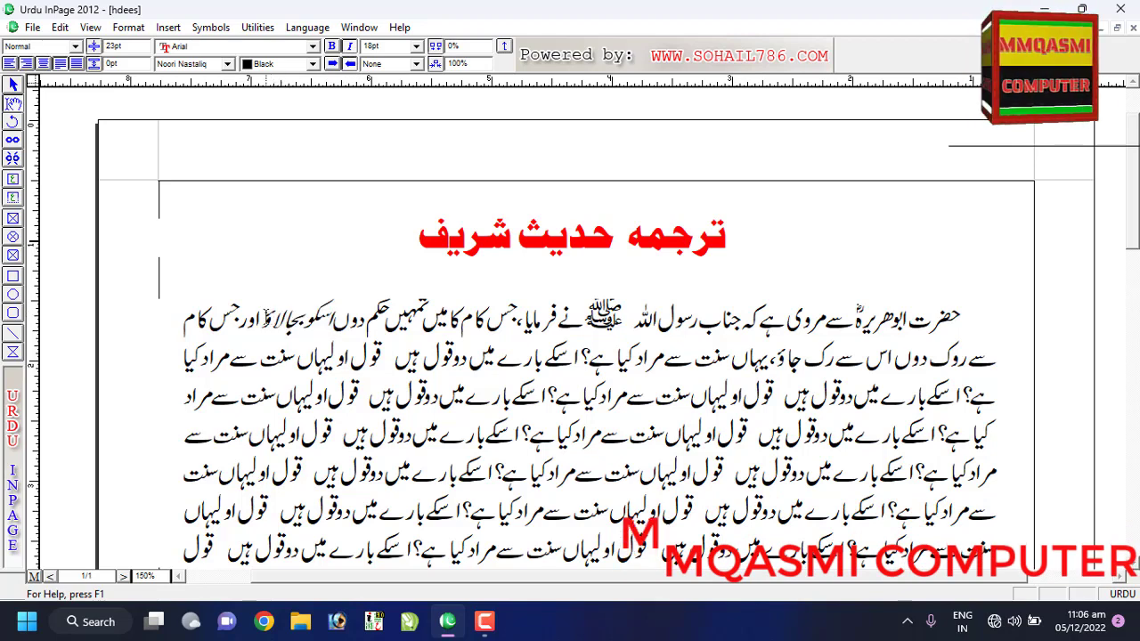
left_click_drag(263, 326, 328, 326)
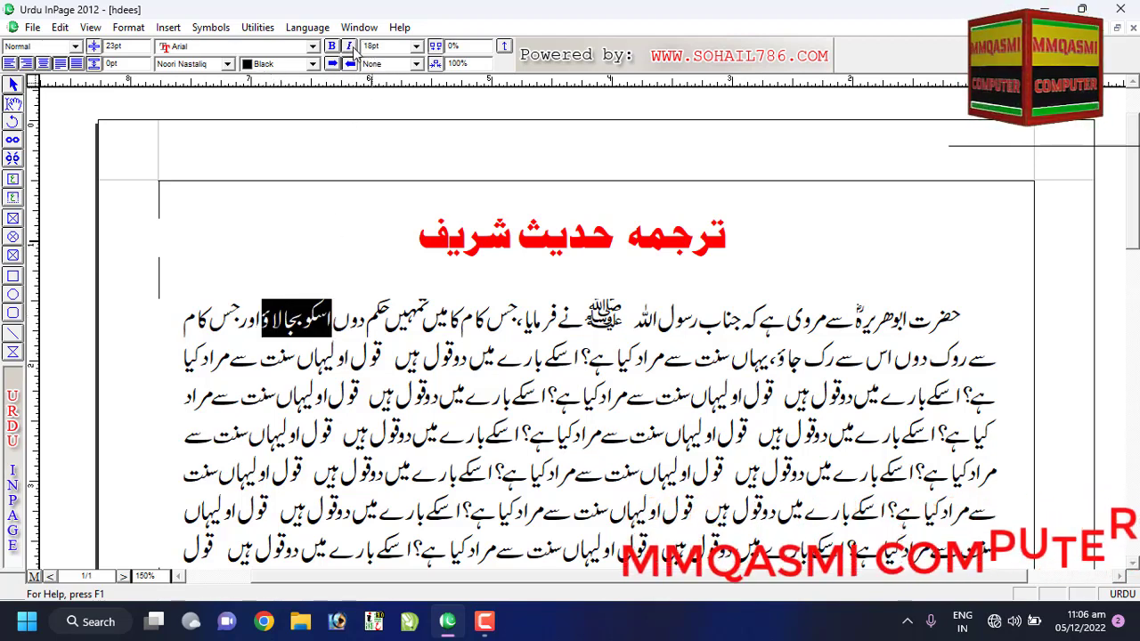
left_click(327, 339)
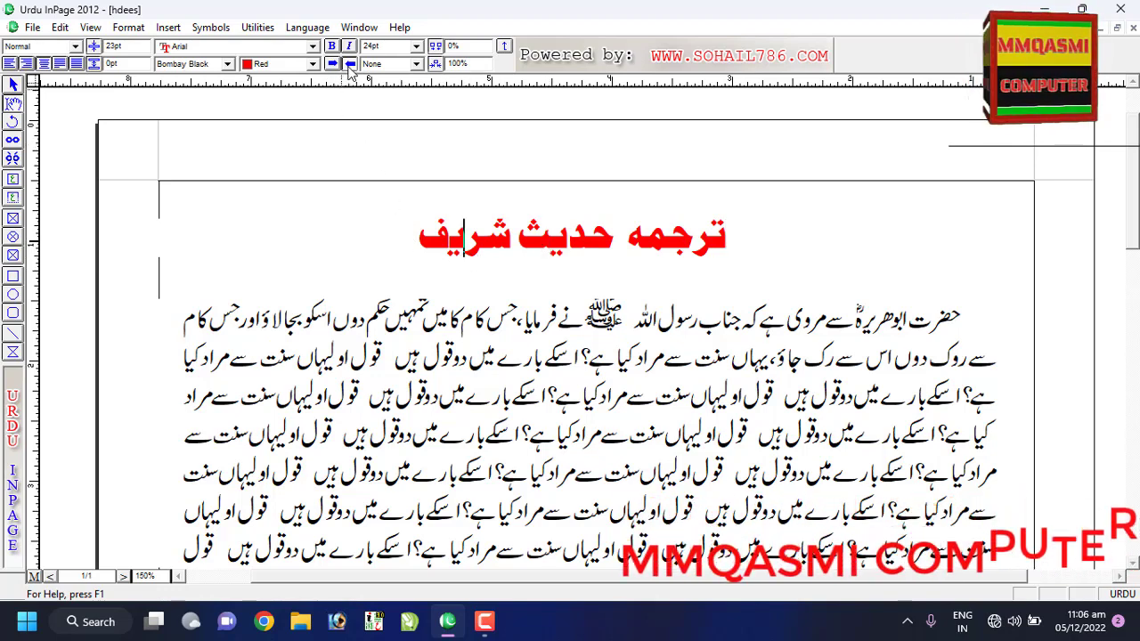
Step: Switch the empty line above the title to left-to-right text direction and return it to right-to-left
left_click(969, 318)
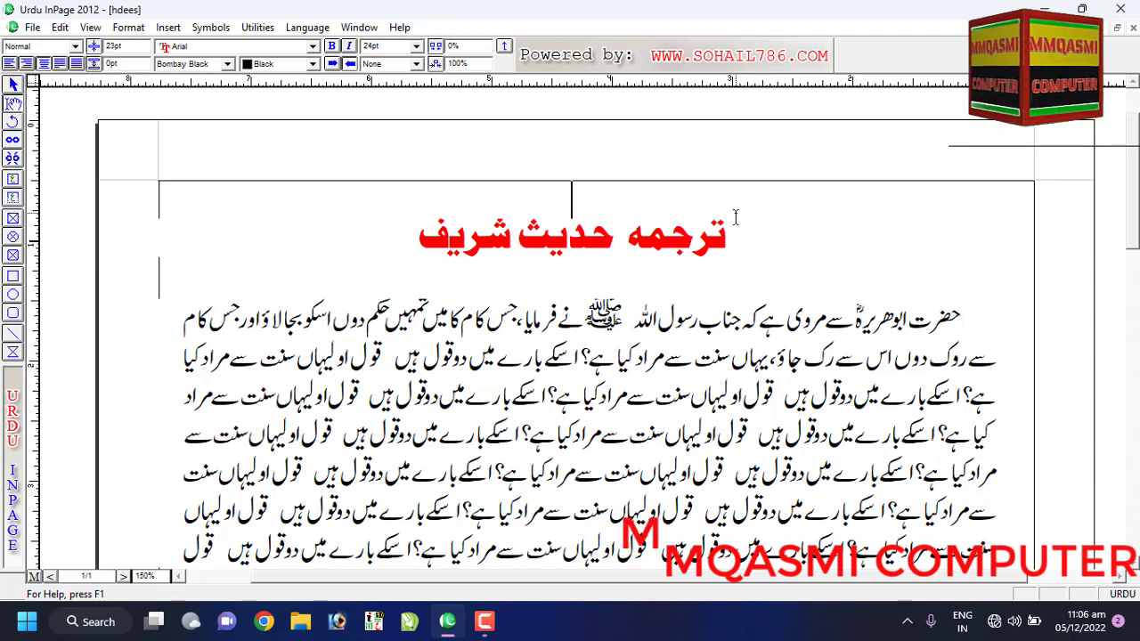
left_click(332, 64)
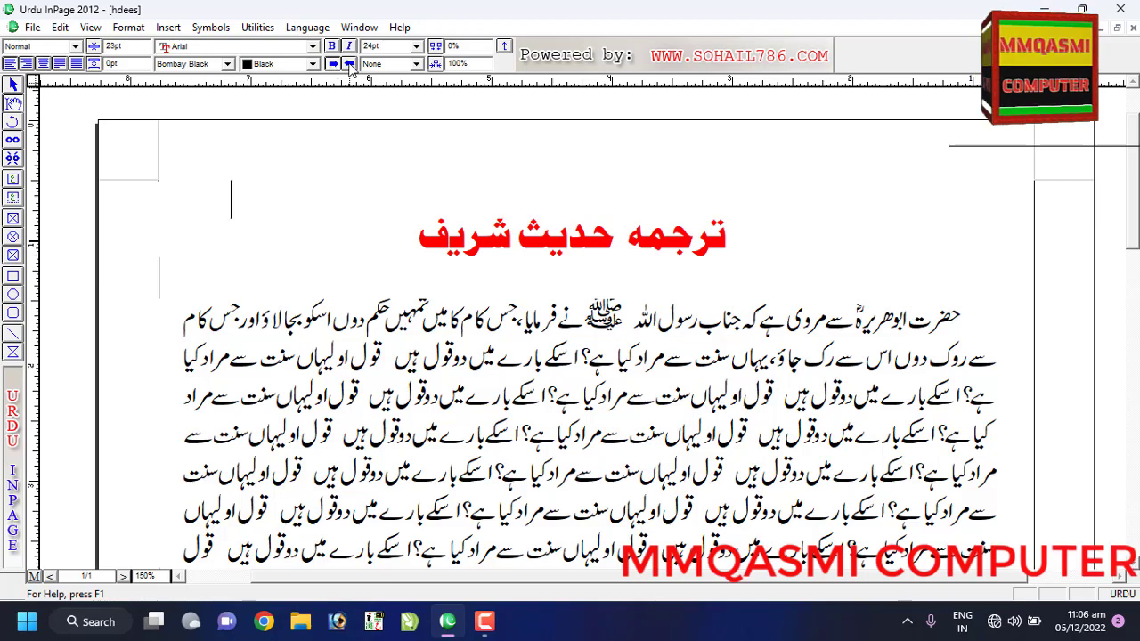
left_click(350, 65)
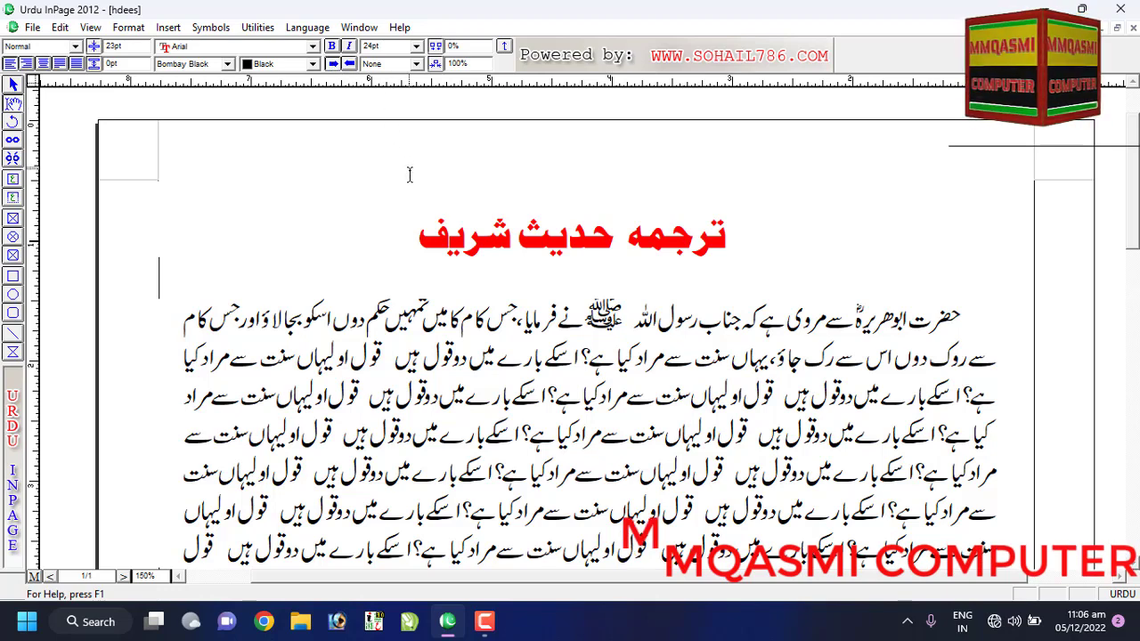
Step: Try font sizes 24 pt and 48 pt on the whole first line of the first body paragraph
left_click(400, 51)
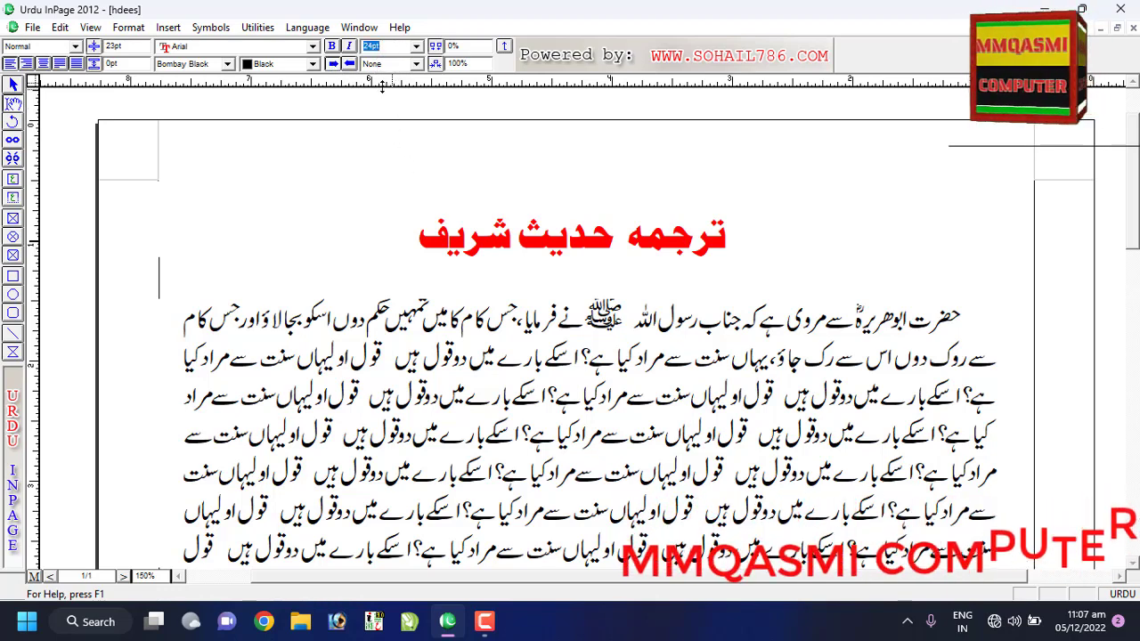
left_click(188, 322)
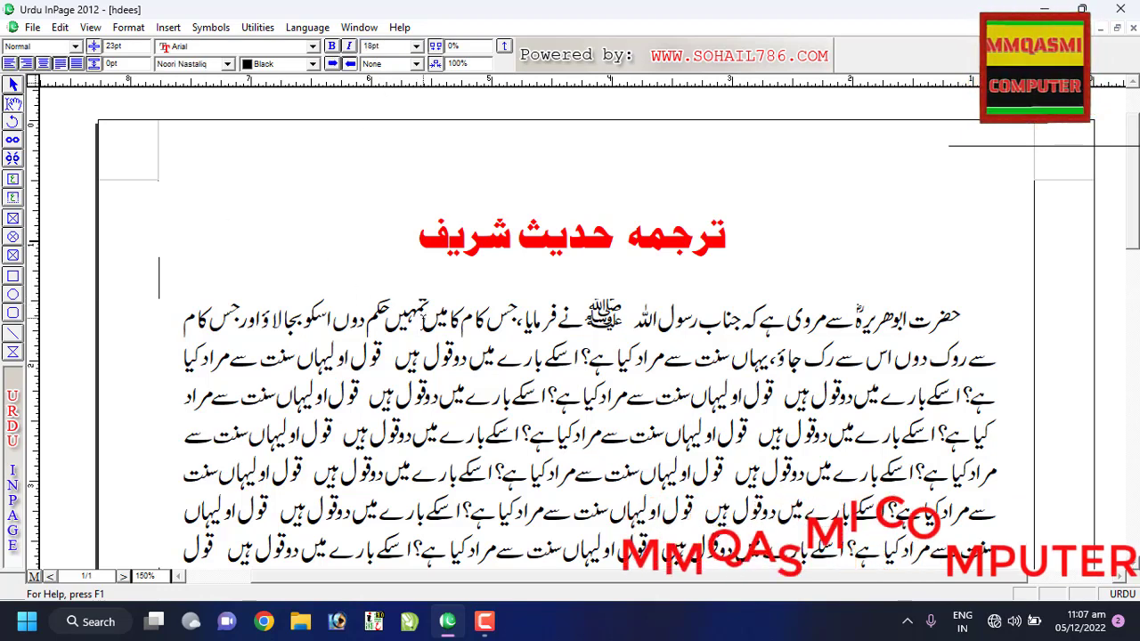
left_click_drag(188, 322, 962, 323)
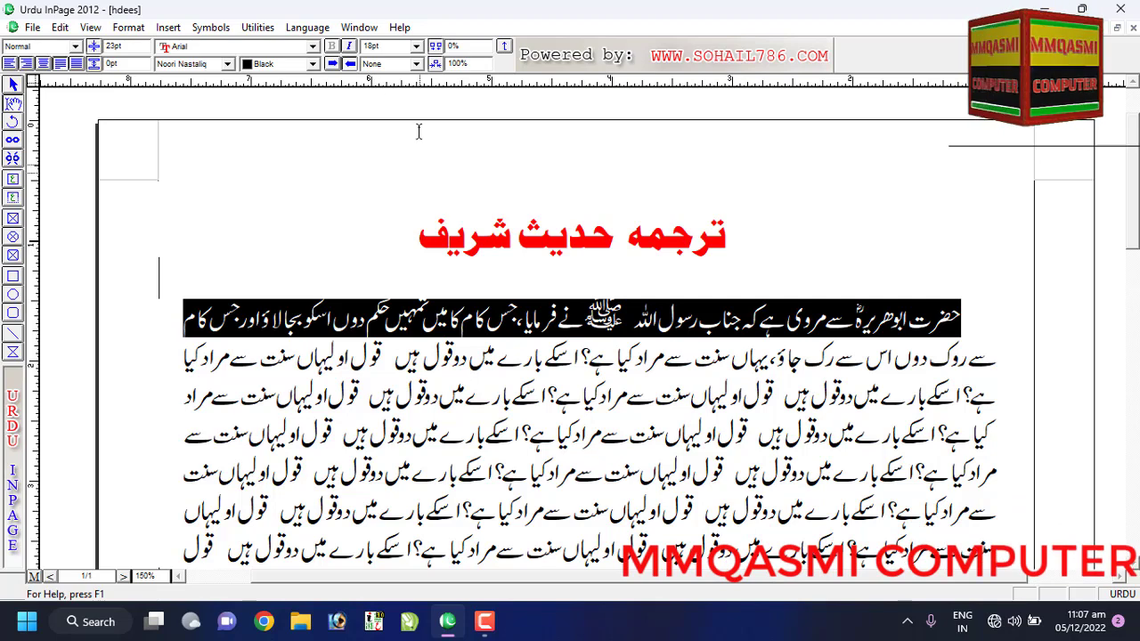
left_click(416, 47)
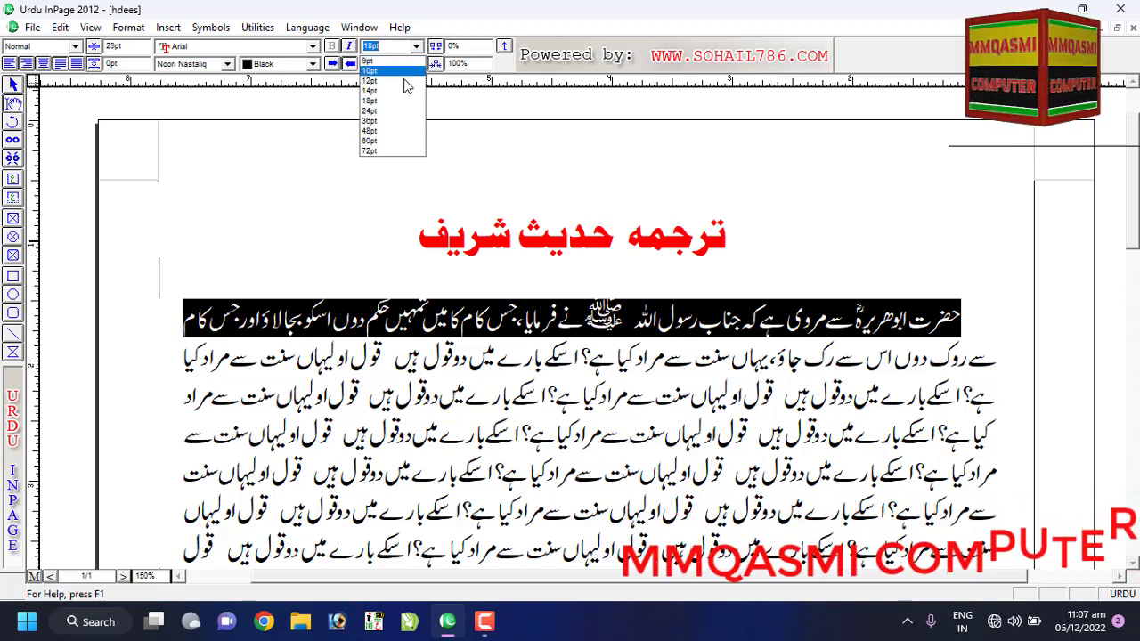
left_click(388, 117)
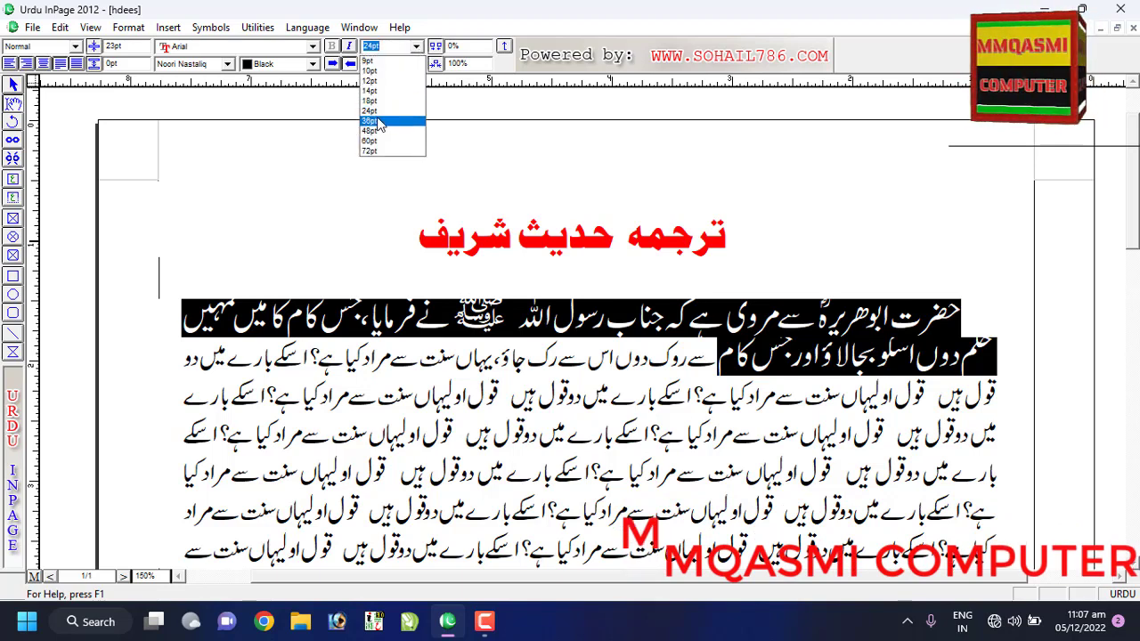
left_click(374, 131)
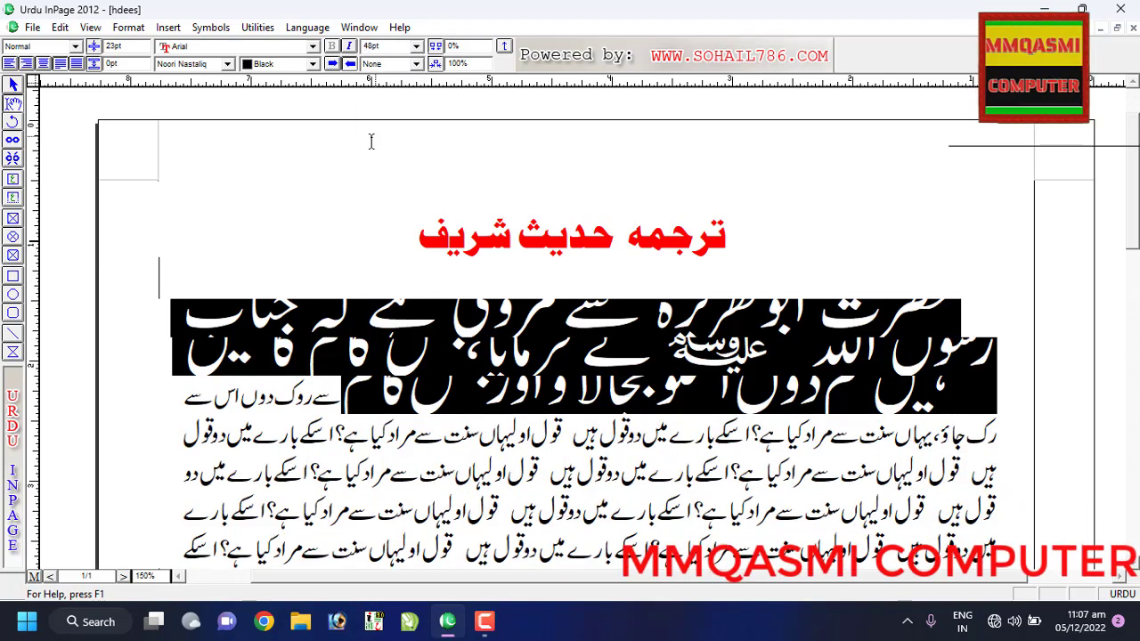
Step: Try to set the font size of the selected body text to the custom value 17 pt
double_click(380, 46)
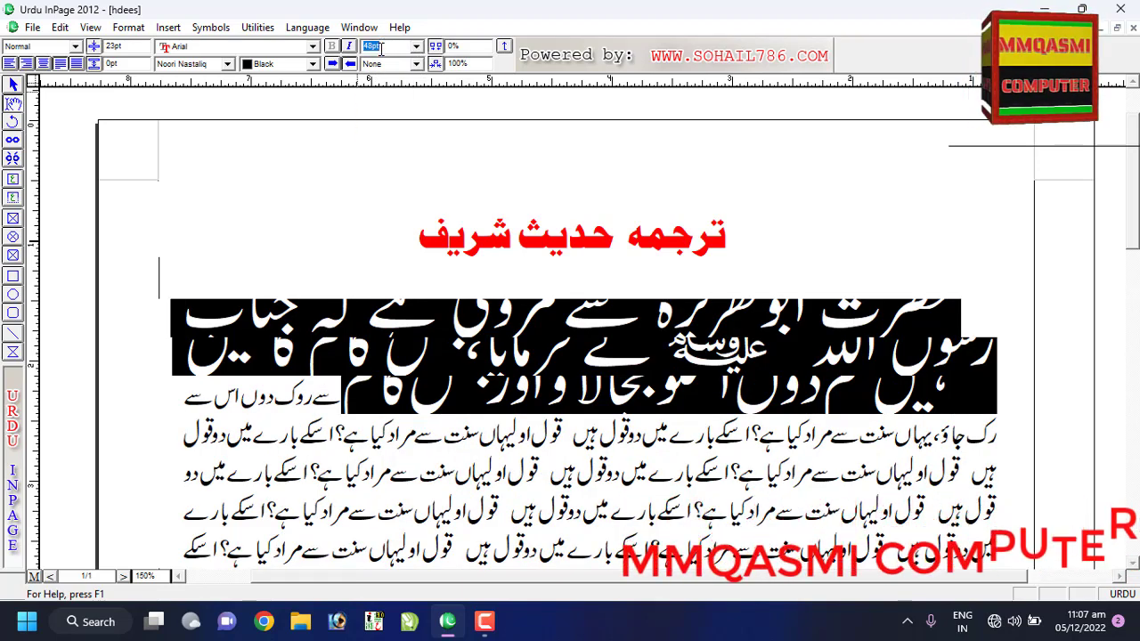
type("17")
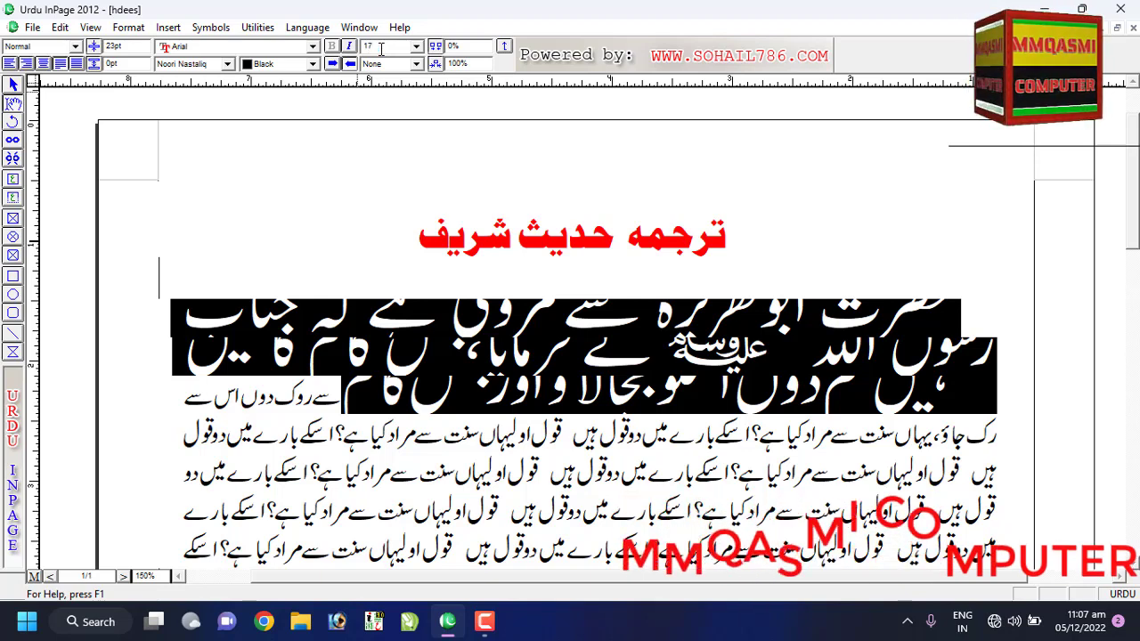
key("Return")
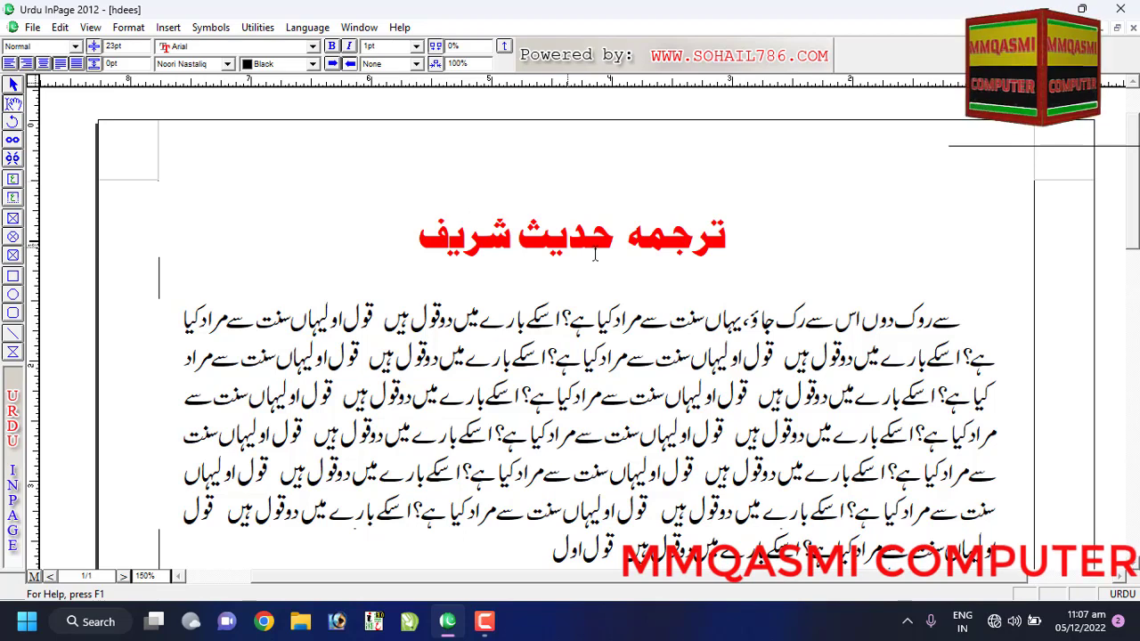
Step: Set the font size of the first body line's opening text, from سے روک دوں through اسکے بارے, to 17 pt and deselect it
left_click_drag(960, 319, 479, 318)
type("1")
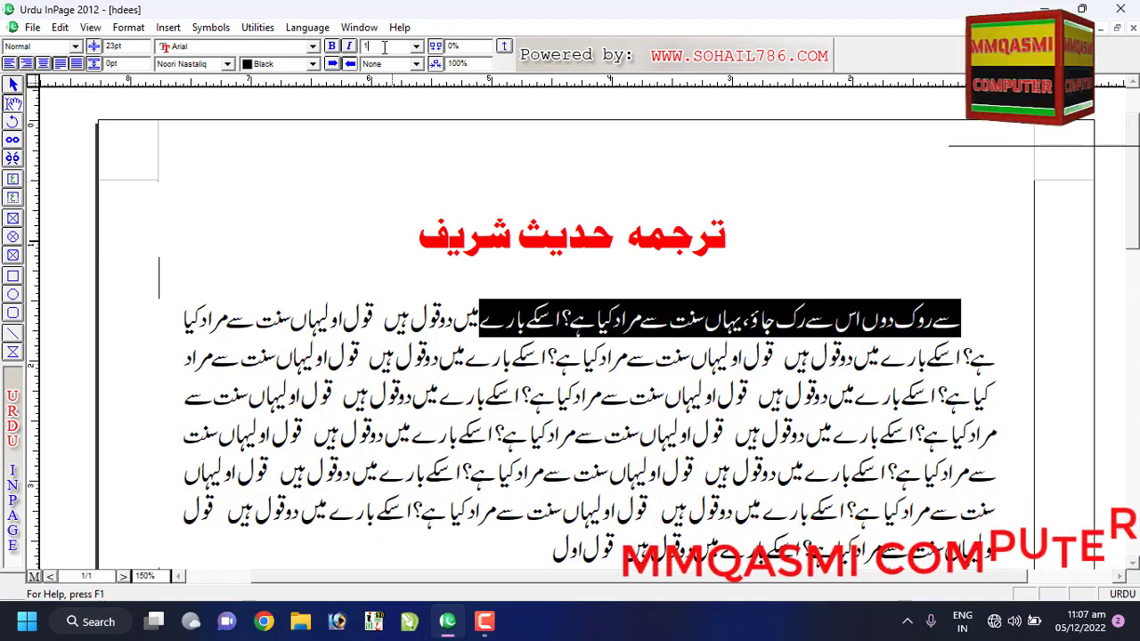
type("7")
key("Return")
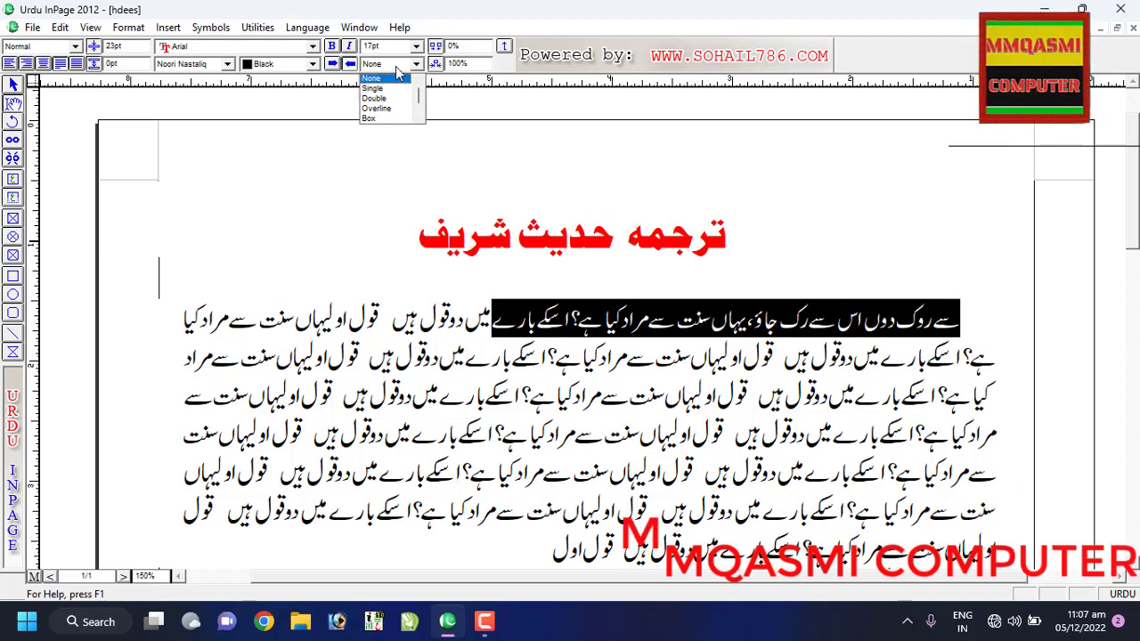
left_click(409, 184)
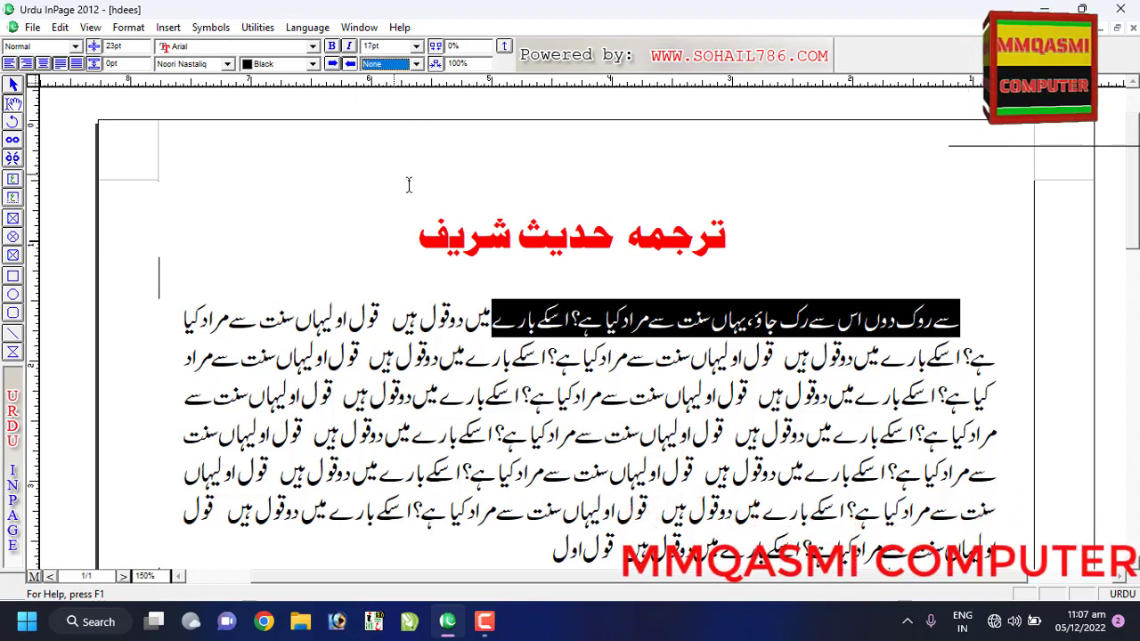
left_click(624, 343)
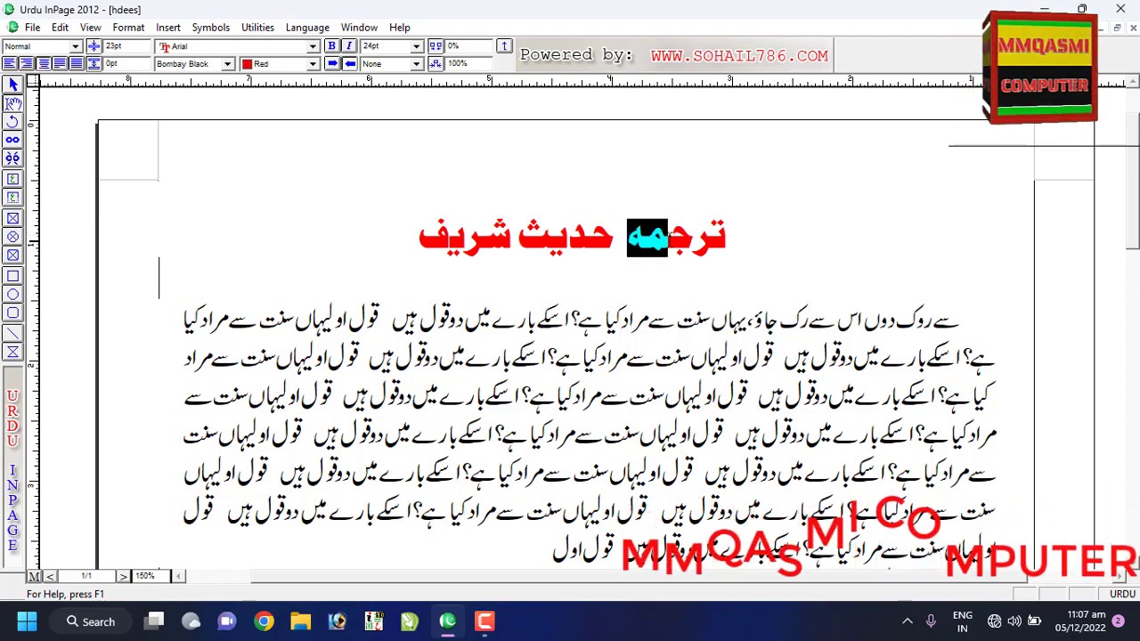
Step: Add a new line reading الحمدللہ رب العلمین directly below the heading خلاصۃ الحدیث
left_click_drag(670, 234, 698, 239)
scroll(741, 238, "down", 5)
left_click(768, 350)
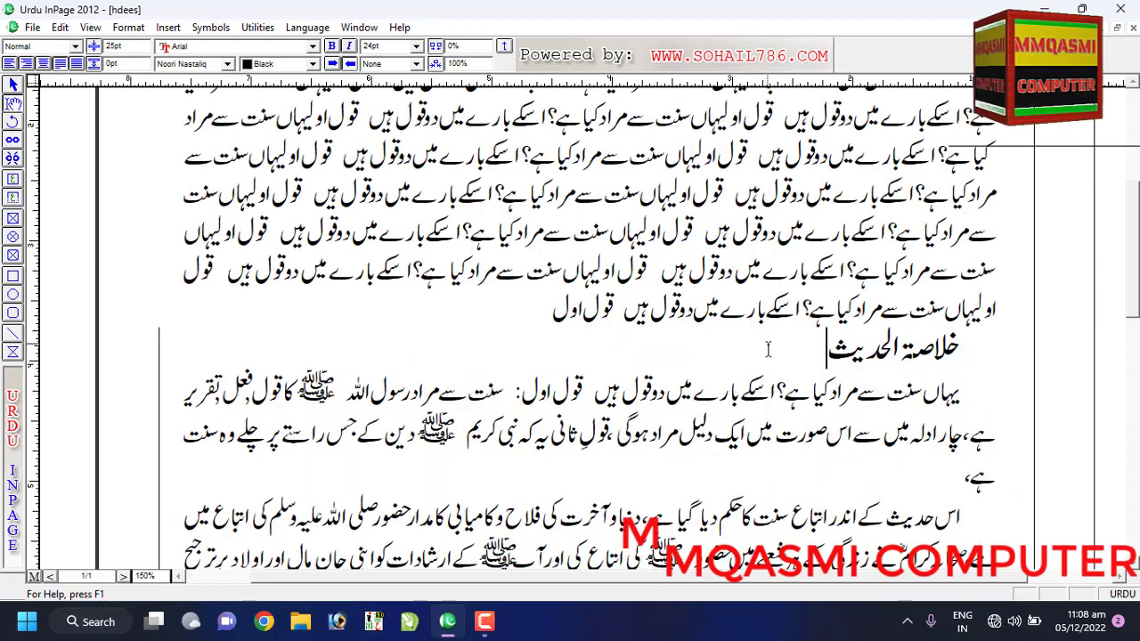
key("Return")
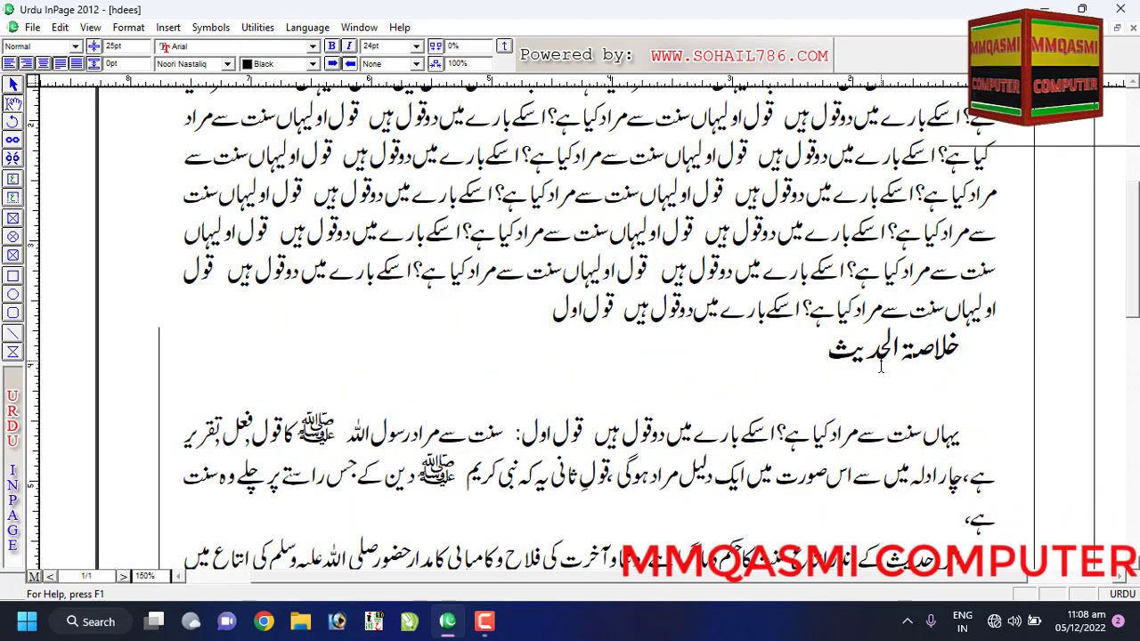
type("الح")
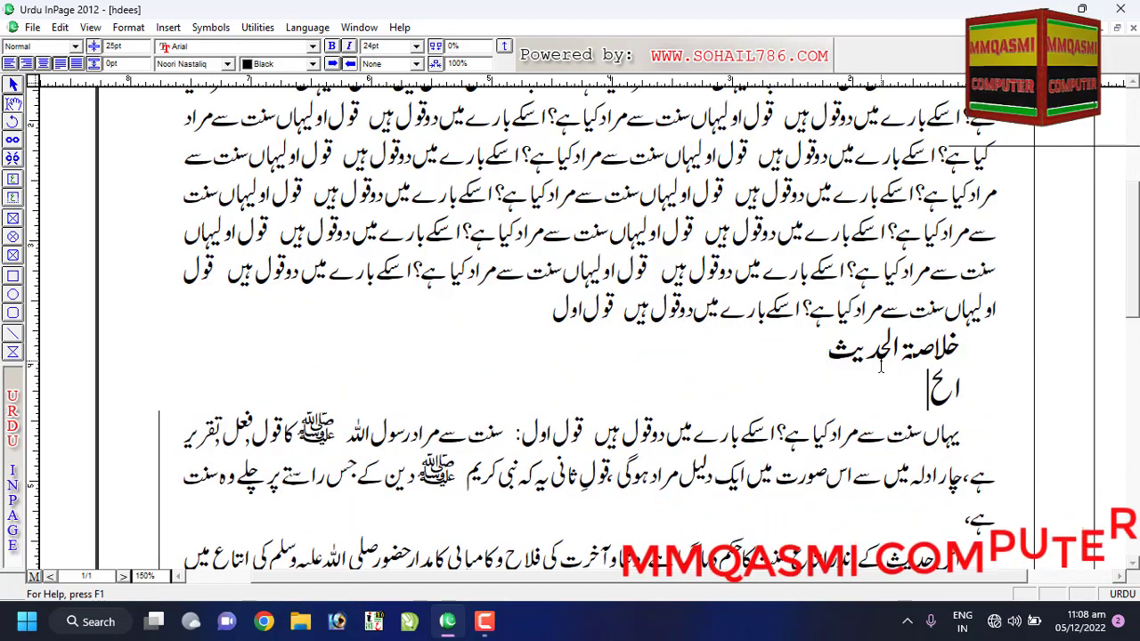
type("مدللہ ع")
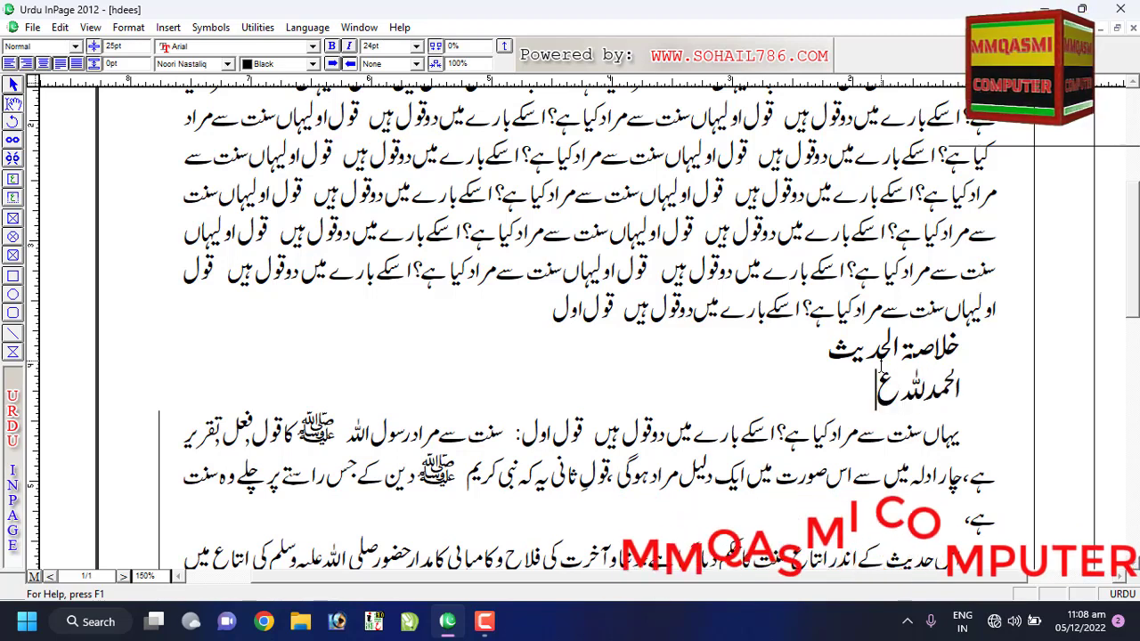
key("BackSpace")
type("رب ا")
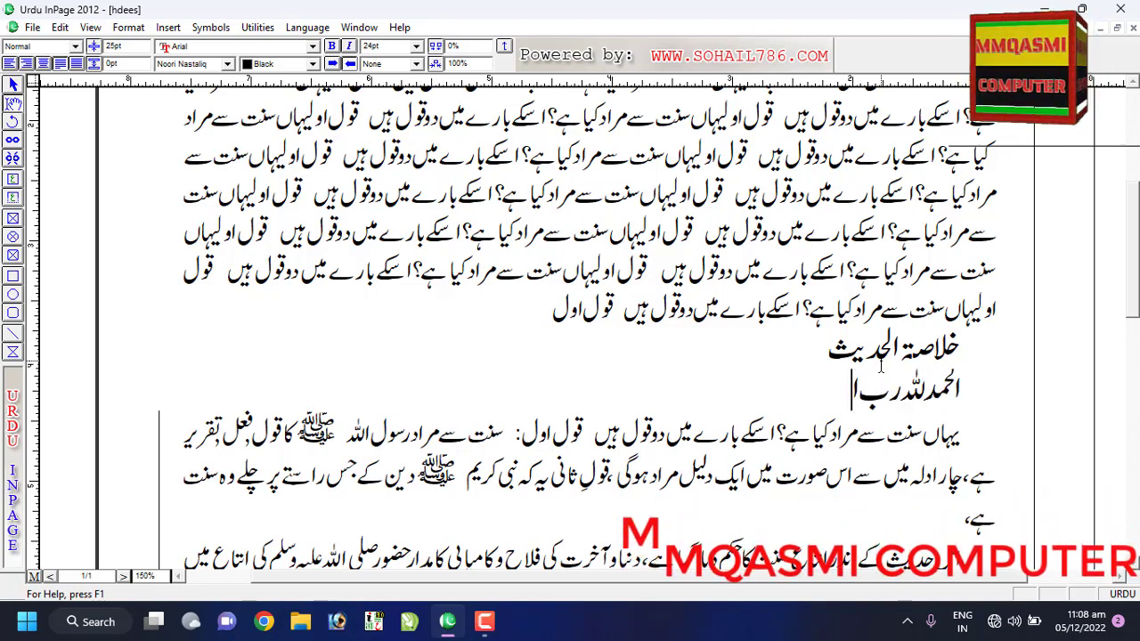
type("لعل")
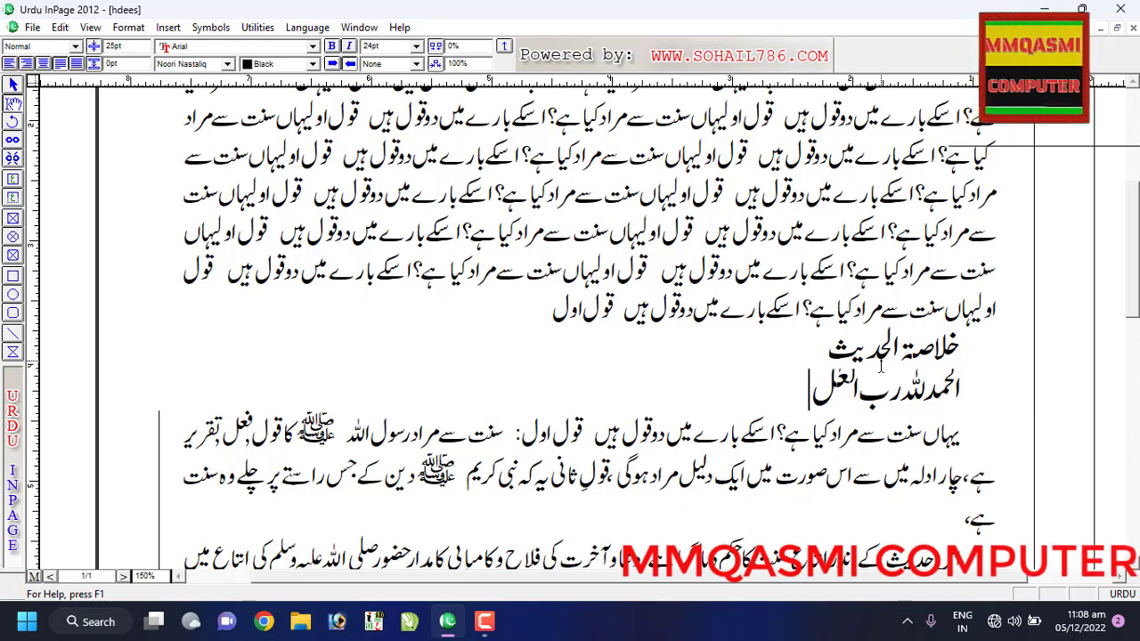
type("ی")
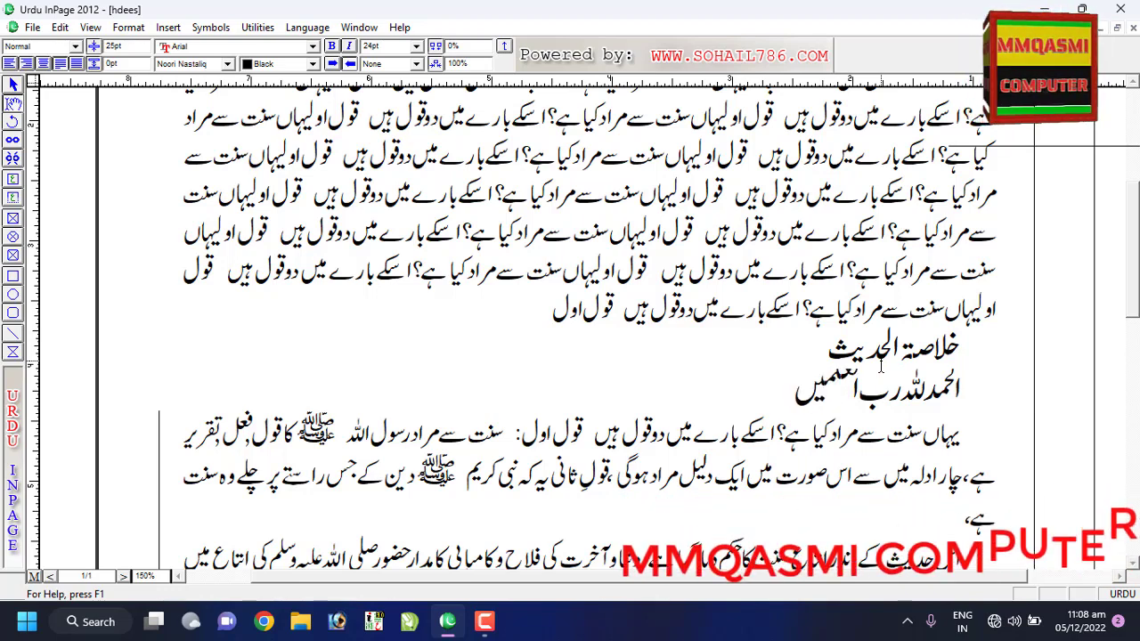
type("ن")
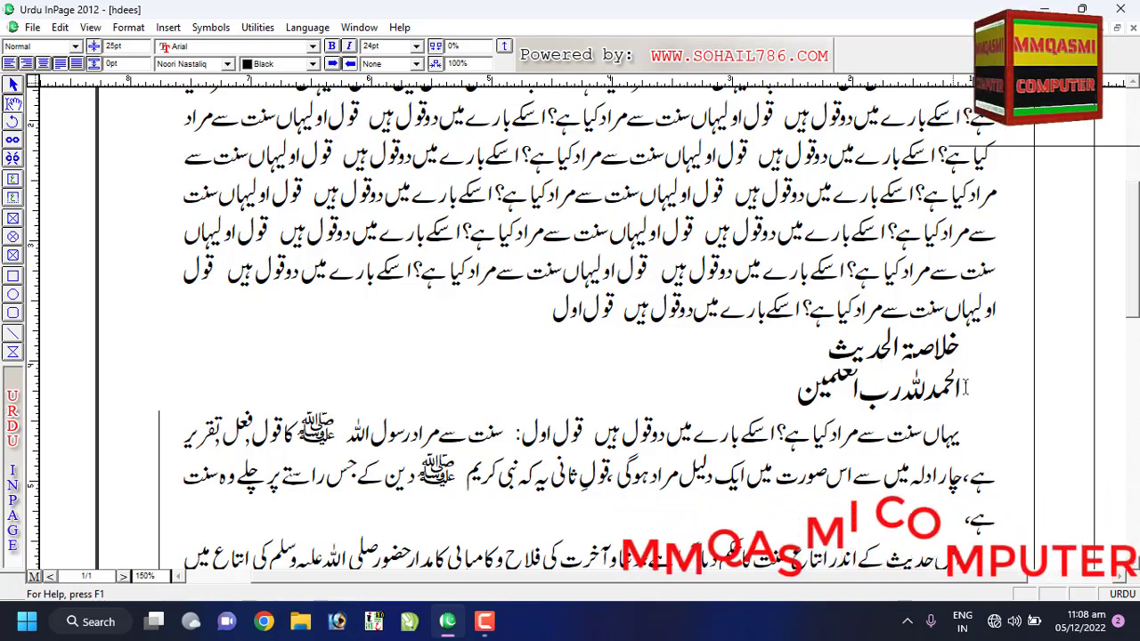
Step: Change the font of the line الحمدللہ رب العلمین to Trad Arabic Bold and deselect it
left_click_drag(791, 390, 900, 389)
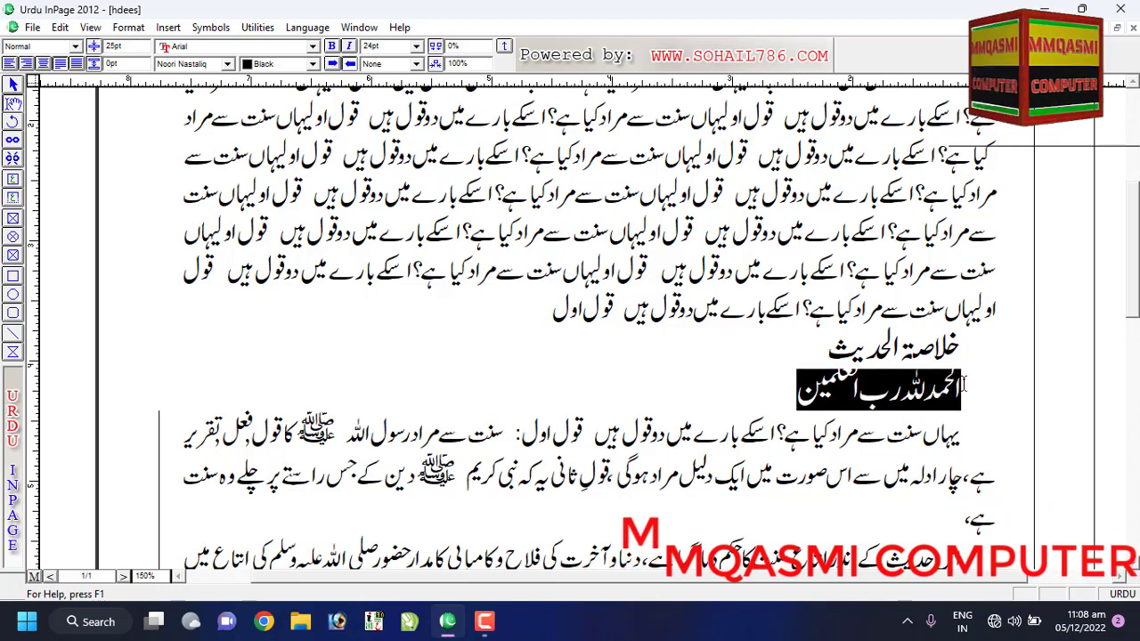
left_click(227, 63)
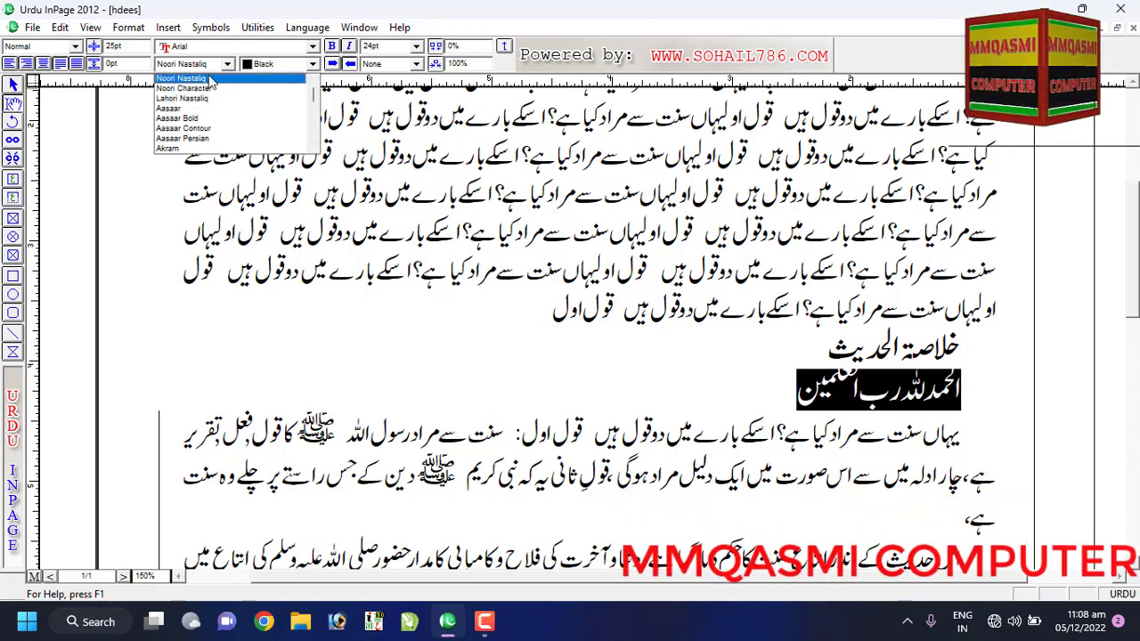
scroll(206, 107, "down", 7)
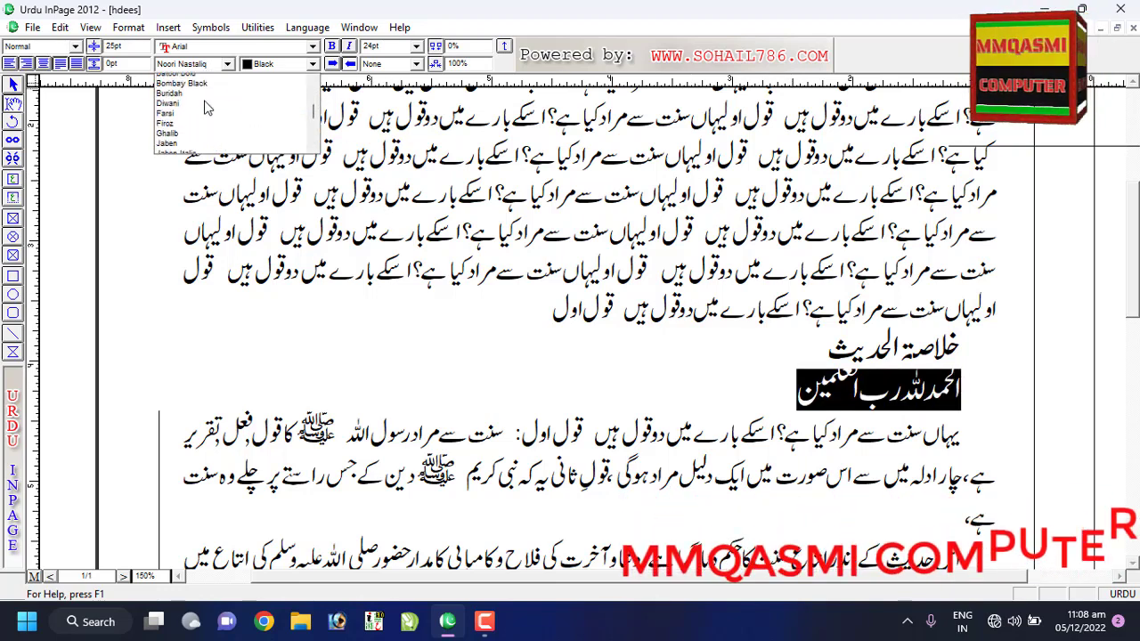
scroll(206, 107, "down", 2)
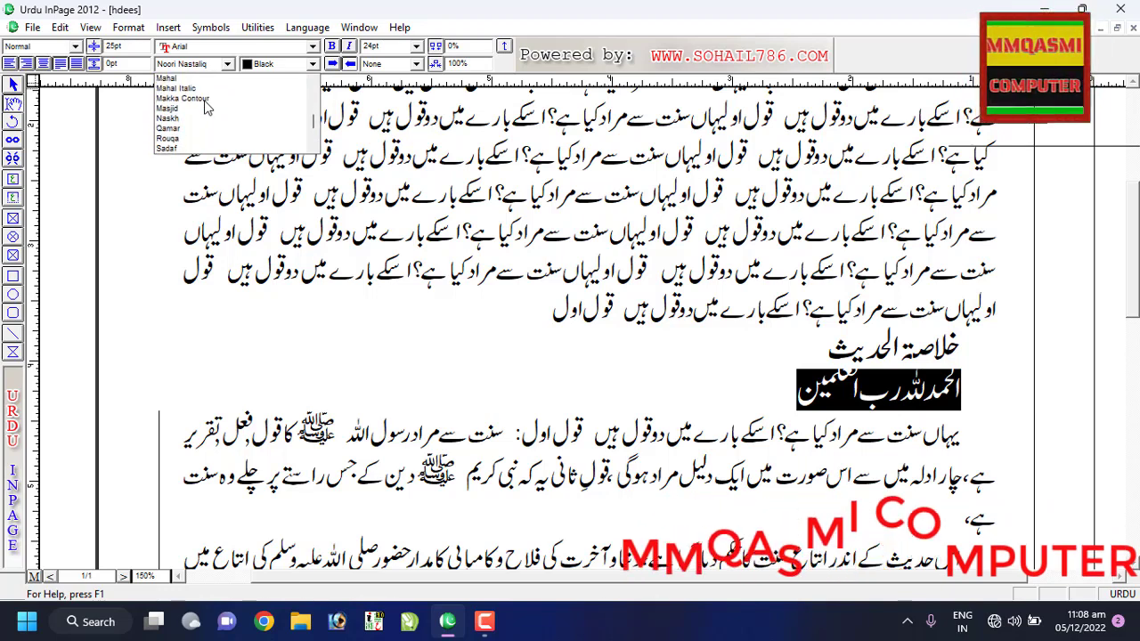
scroll(206, 107, "up", 5)
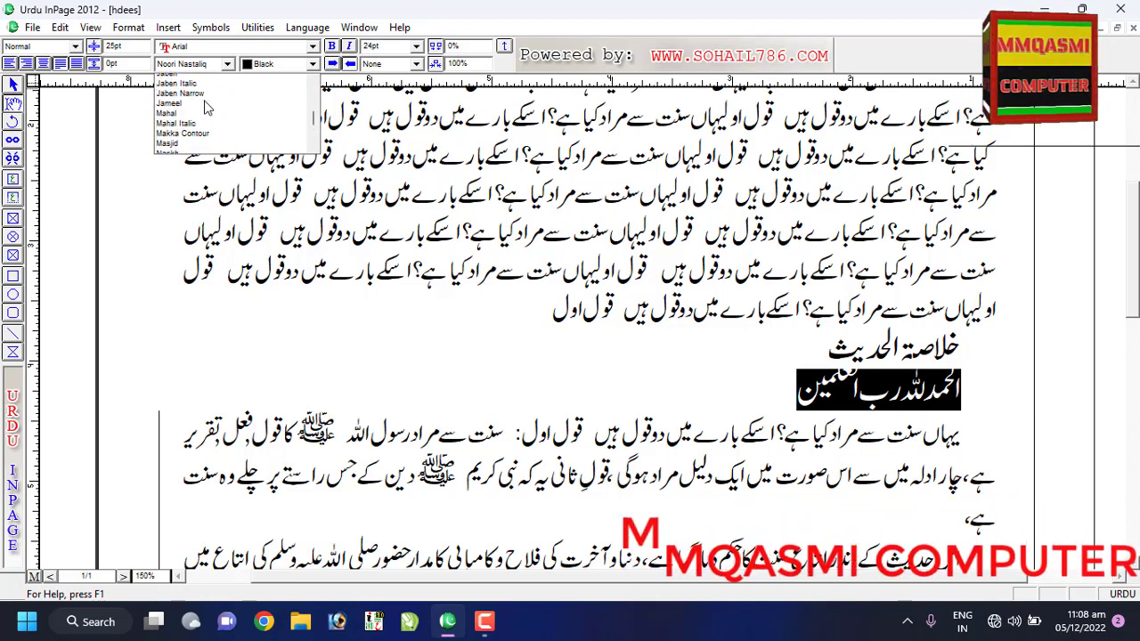
scroll(204, 111, "down", 6)
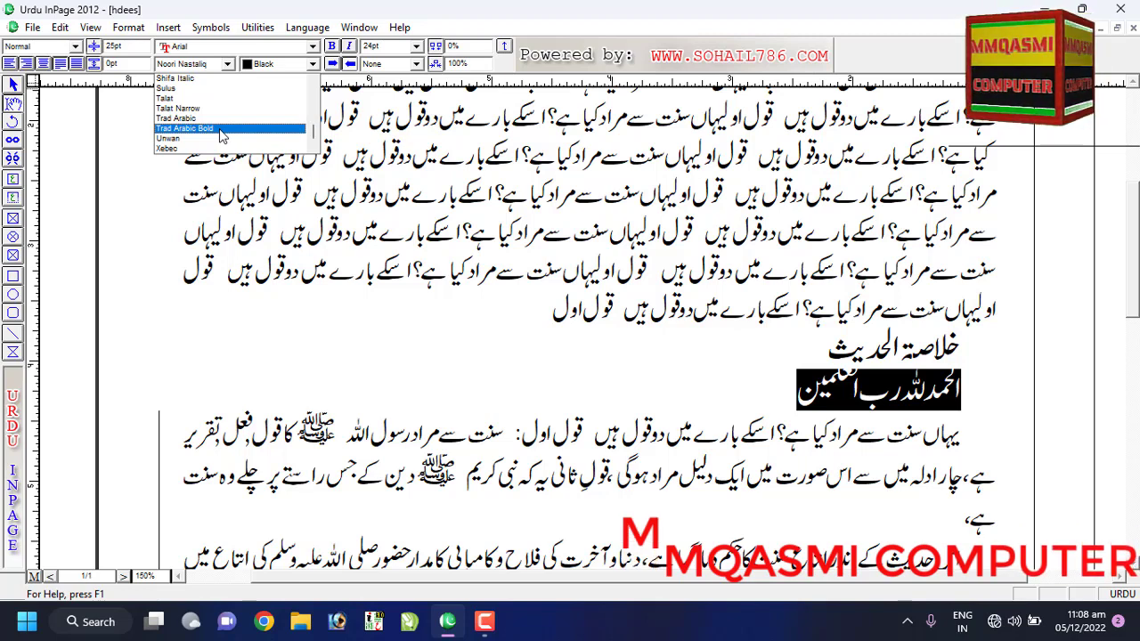
left_click(222, 129)
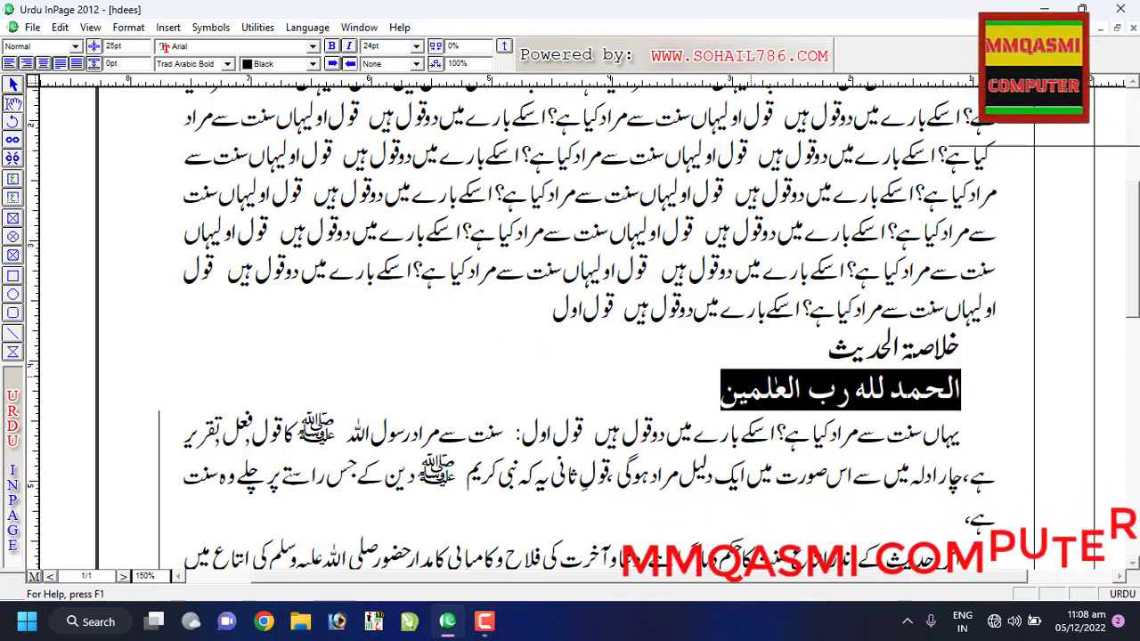
left_click(775, 387)
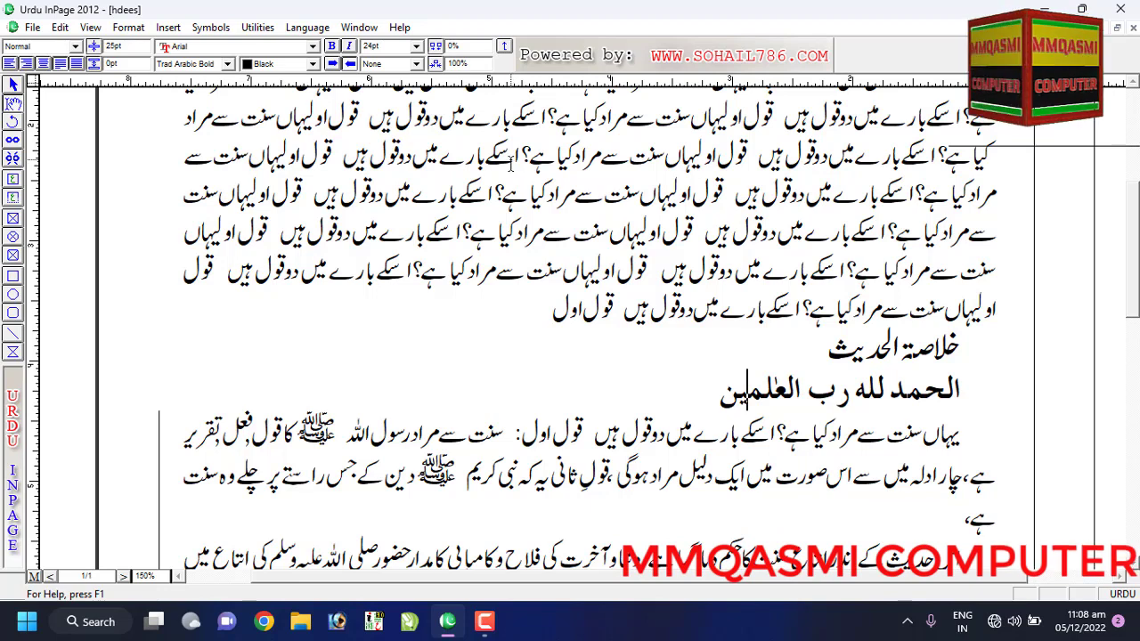
scroll(606, 255, "up", 10)
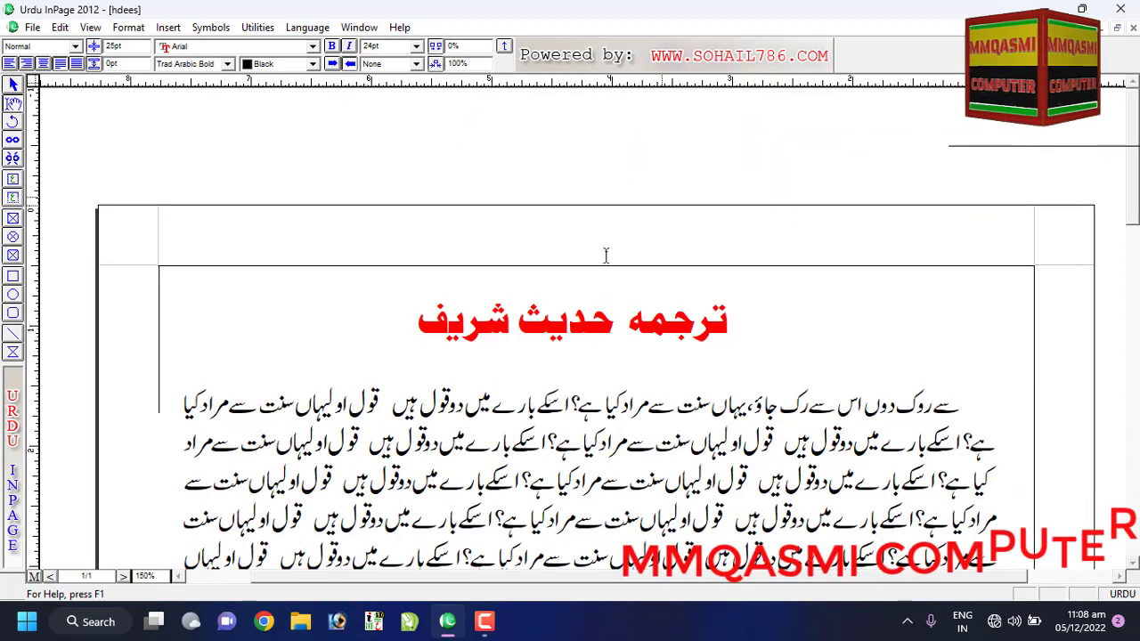
left_click(552, 320)
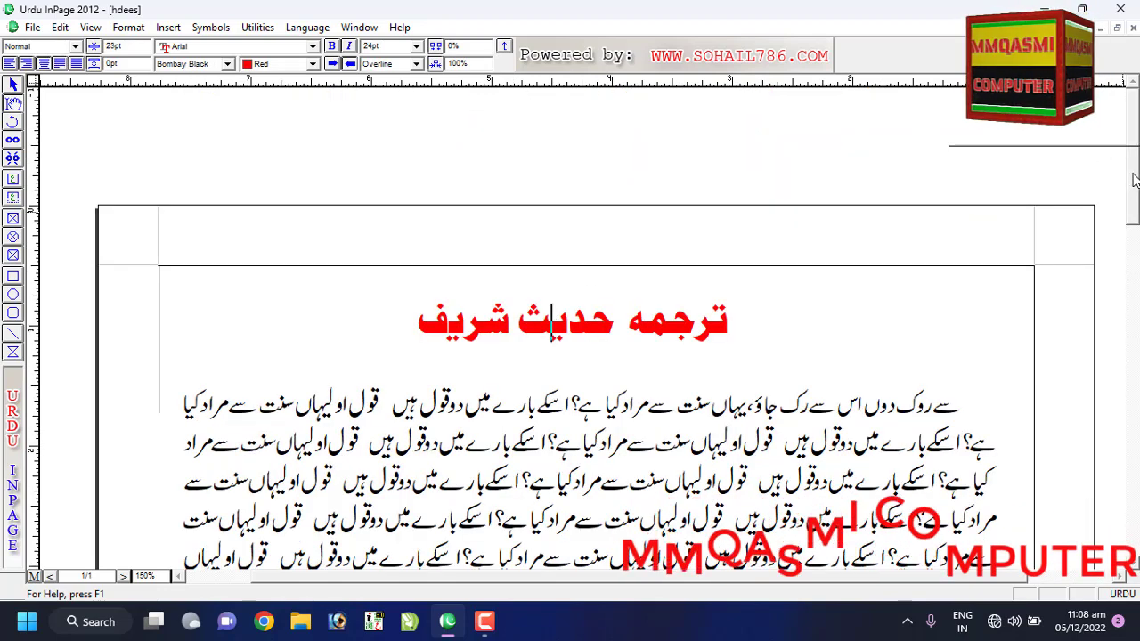
left_click_drag(1134, 181, 1136, 263)
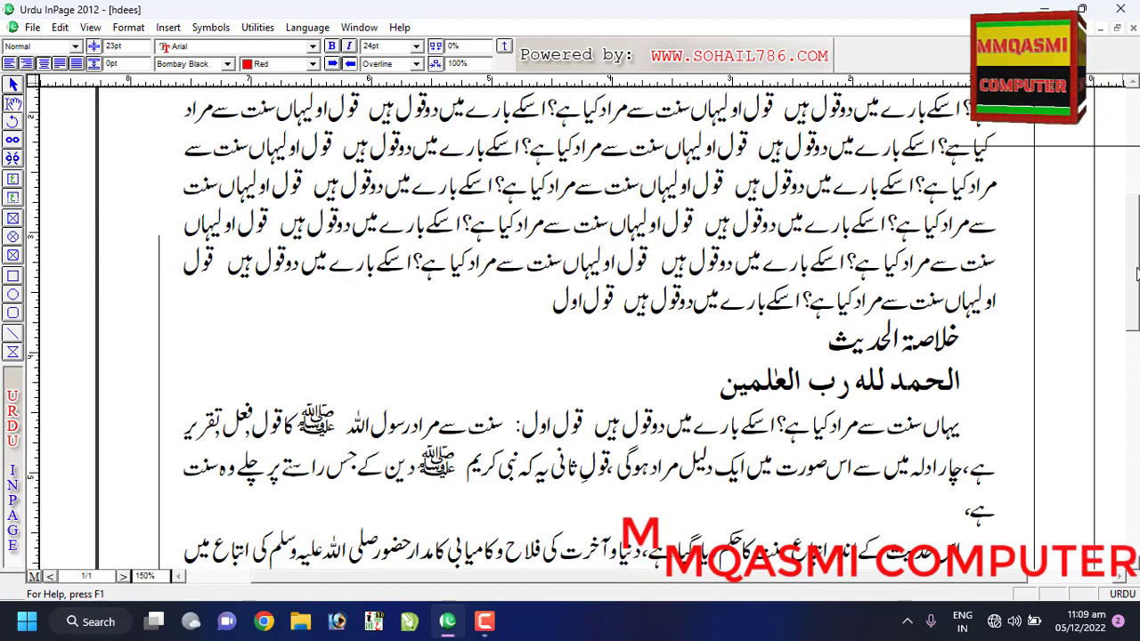
Step: Apply the Overline style to the word العلمین in the line below the heading خلاصۃ الحدیث and deselect it
scroll(1136, 274, "down", 1)
left_click(613, 307)
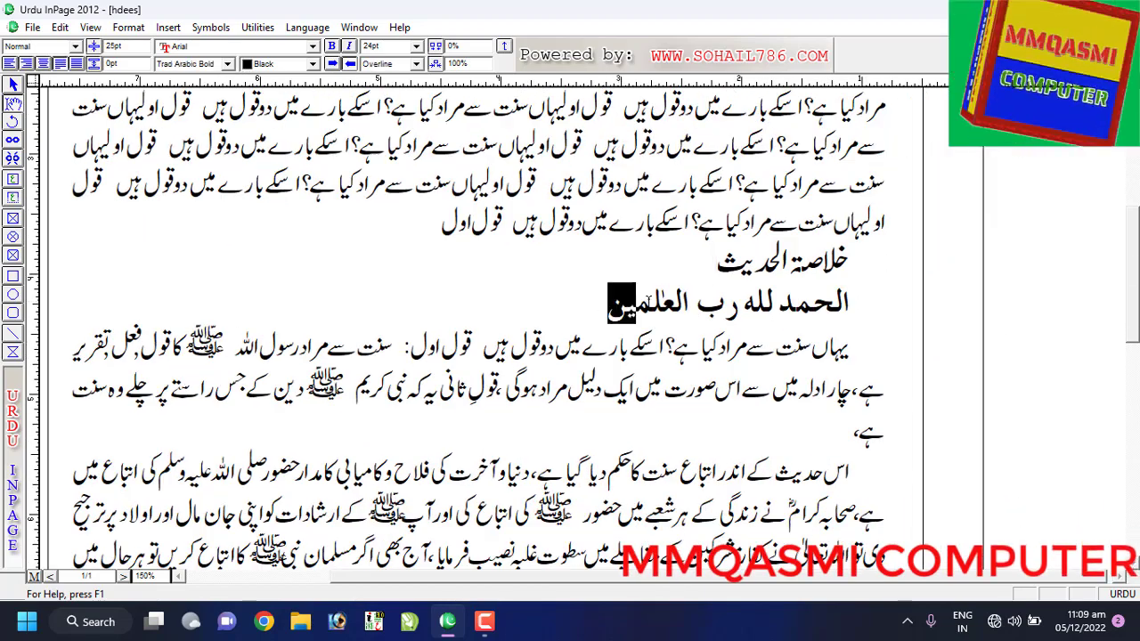
left_click(381, 66)
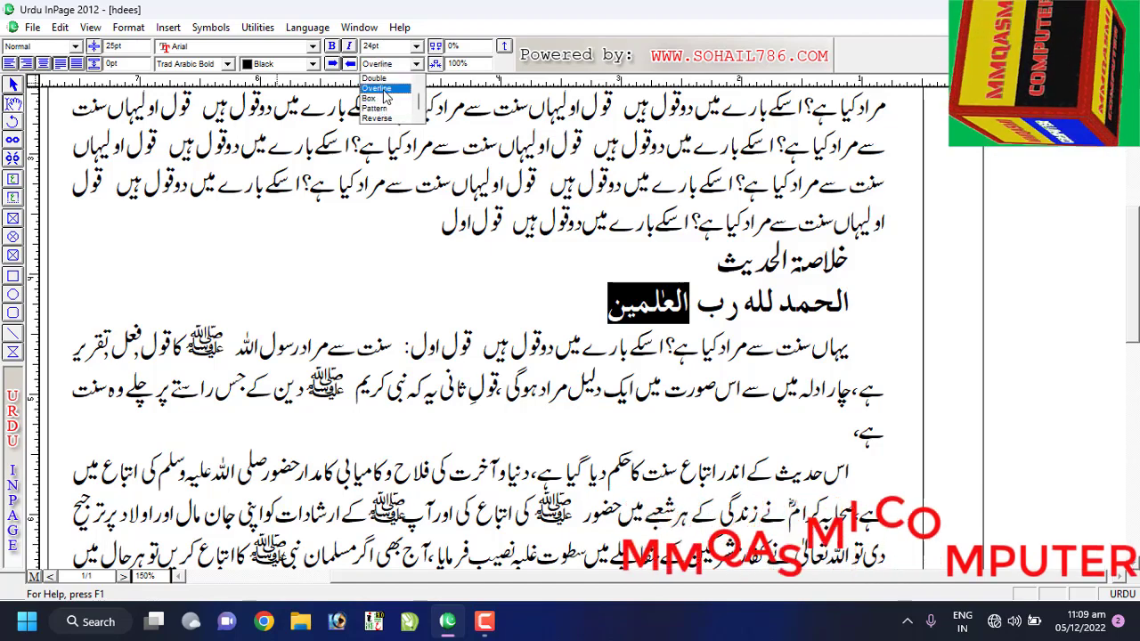
left_click(385, 90)
left_click(614, 306)
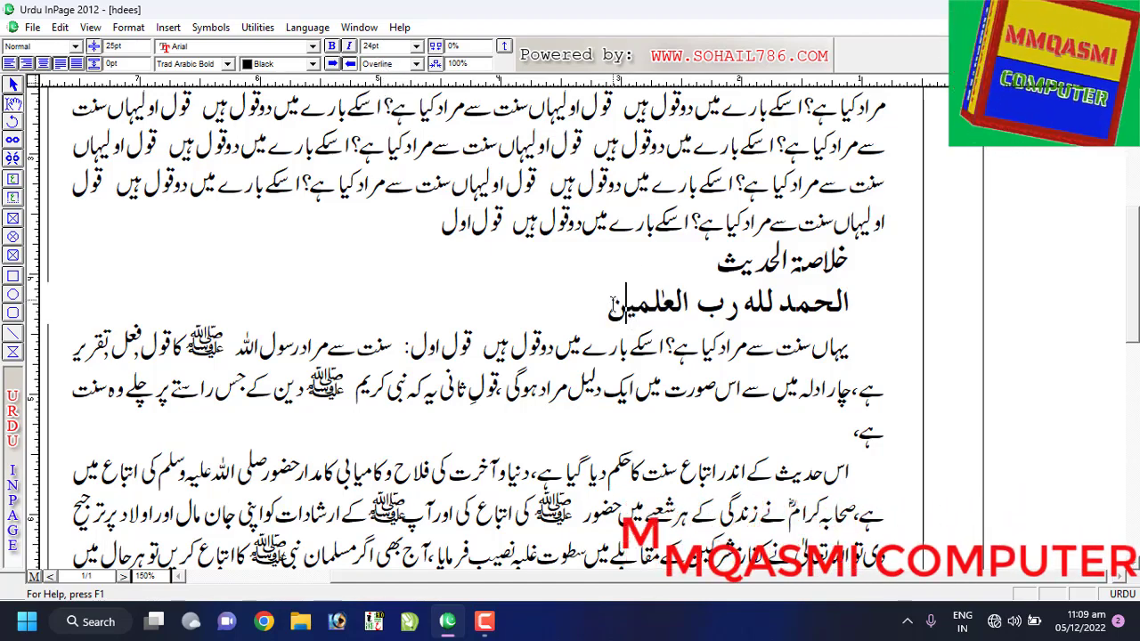
key("ctrl+0")
left_click(639, 265, "ctrl")
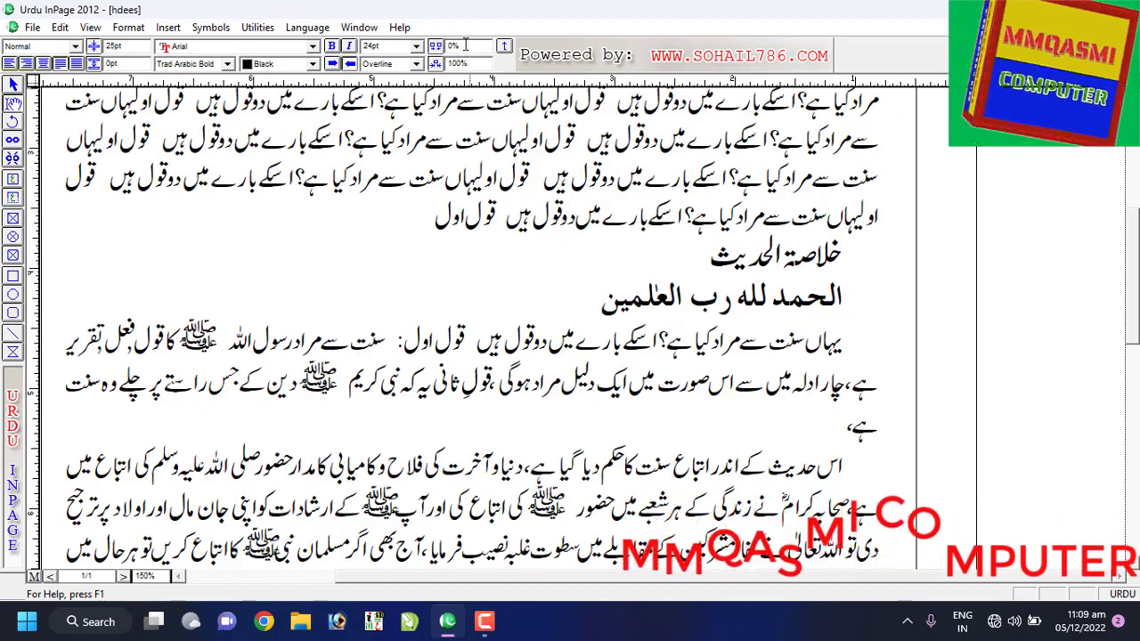
Step: Examine the character spacing and character width percentages for the text قول اول above the heading خلاصۃ الحدیث
key("Tab")
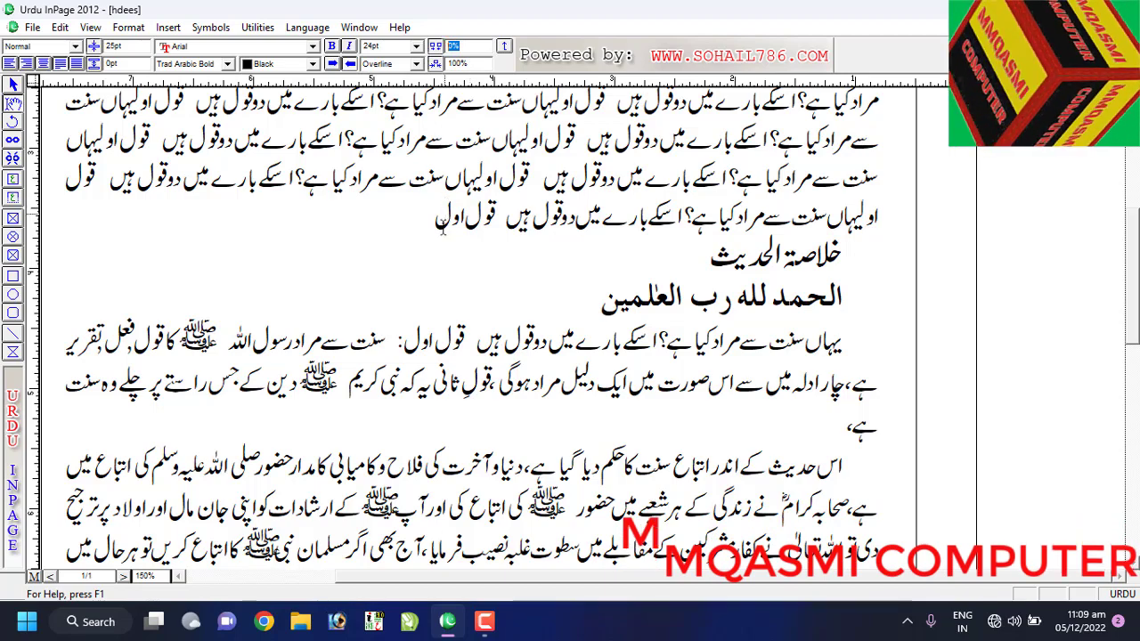
mouse_move(439, 223)
left_mouse_down()
mouse_move(602, 221)
mouse_move(848, 171)
mouse_move(859, 145)
mouse_move(802, 100)
mouse_move(869, 174)
mouse_move(830, 214)
mouse_move(450, 218)
left_mouse_up()
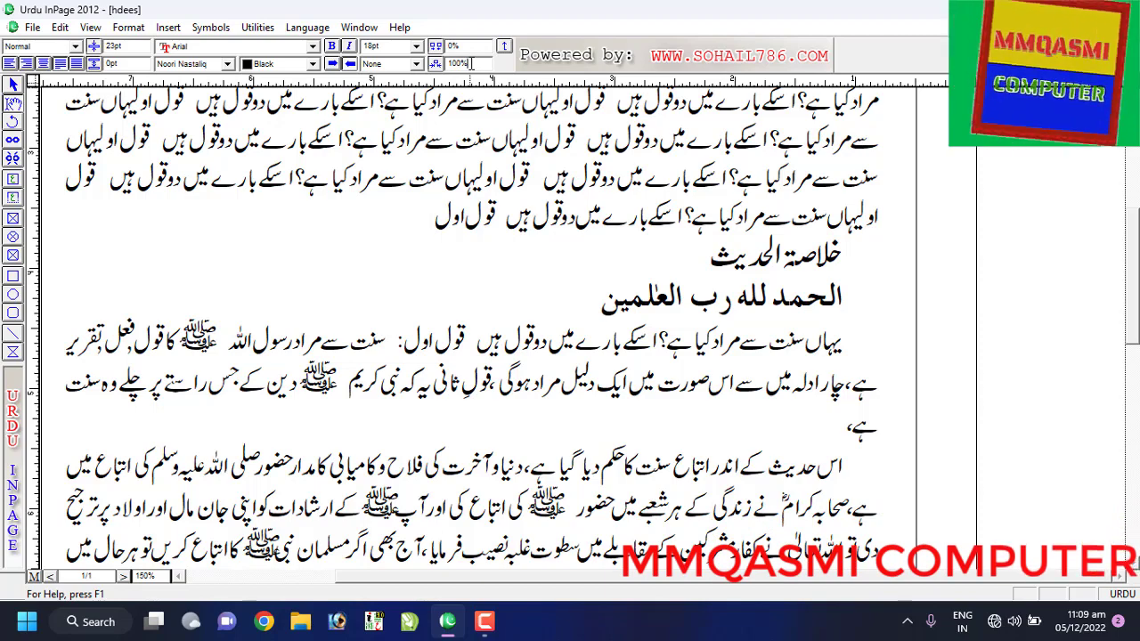
double_click(471, 63)
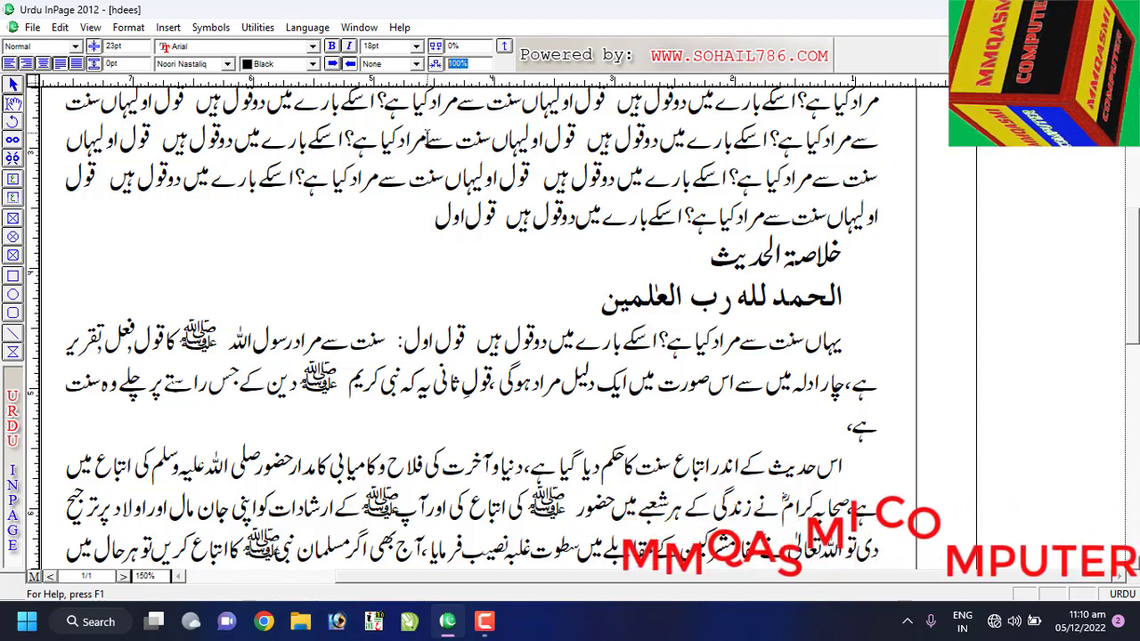
left_click(471, 49)
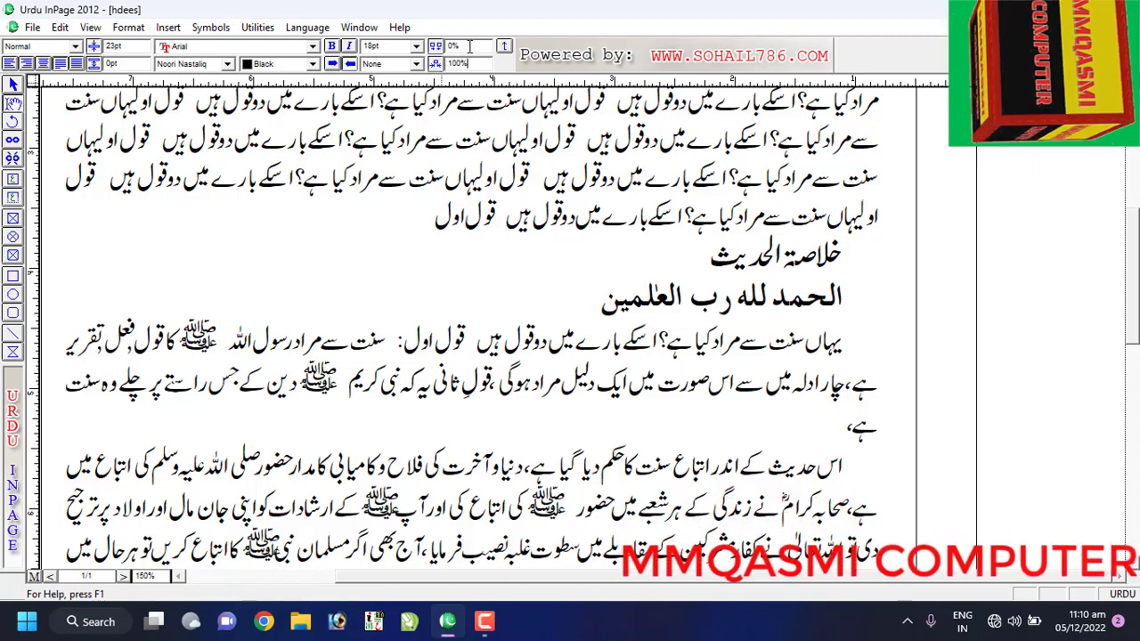
double_click(469, 47)
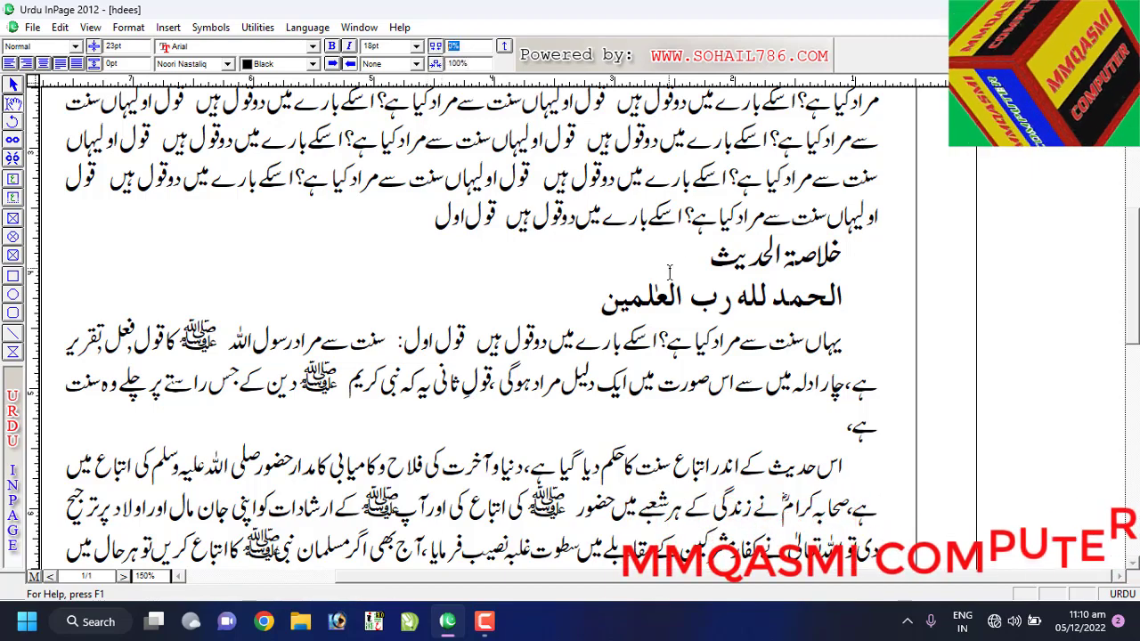
Step: Set the character spacing of the whole paragraph below the line الحمدللہ رب العلمین to -1% and deselect it
double_click(862, 427)
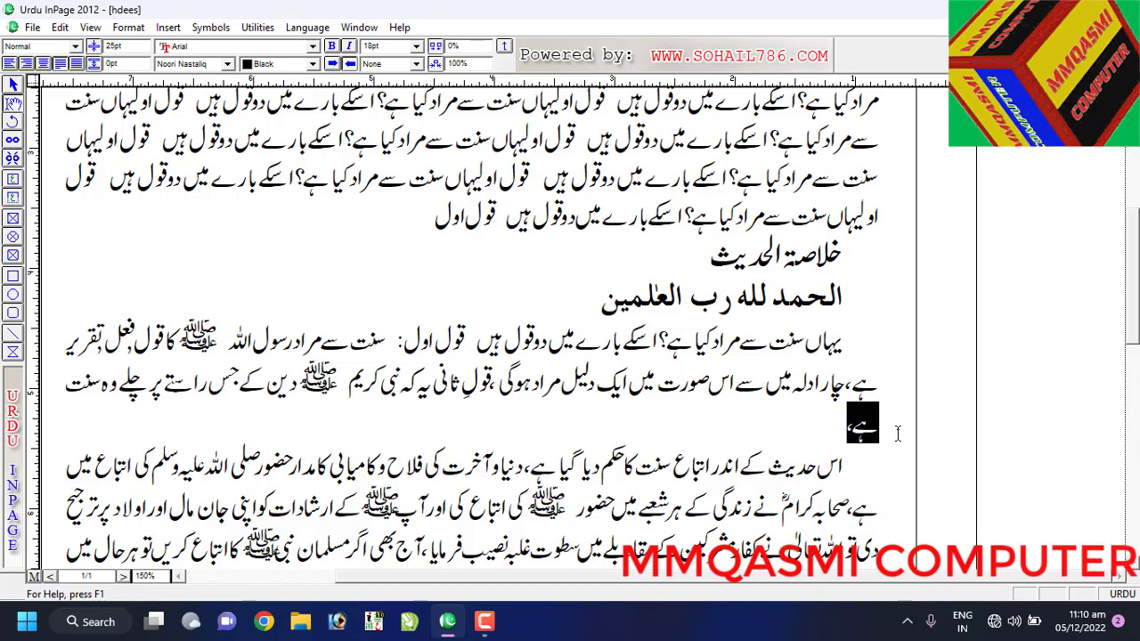
left_click_drag(881, 406, 864, 345)
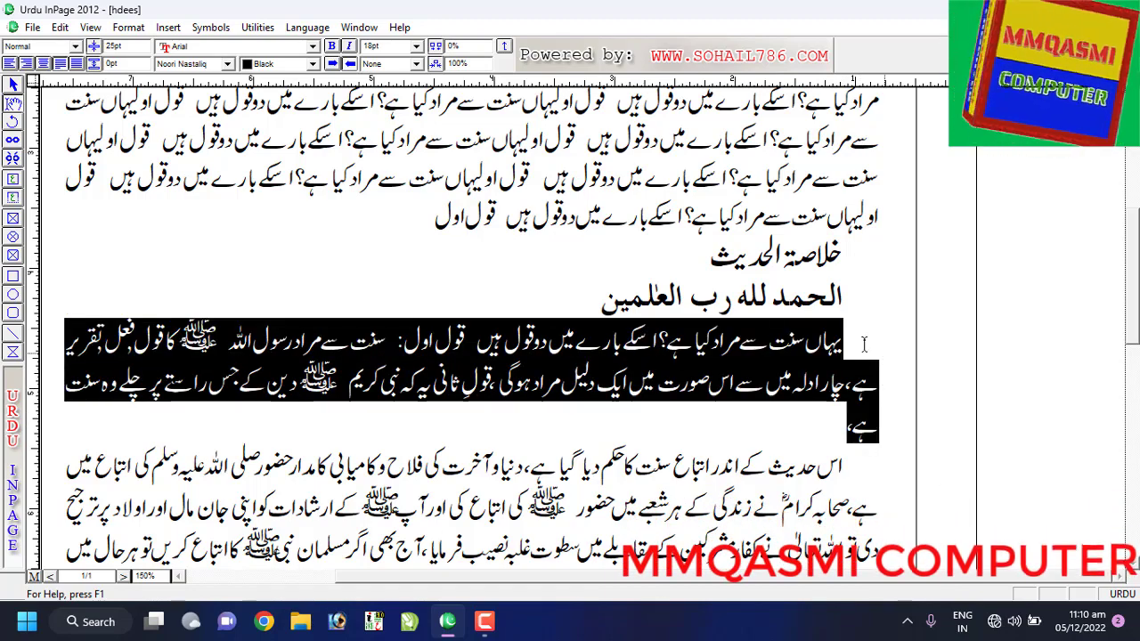
left_click(469, 49)
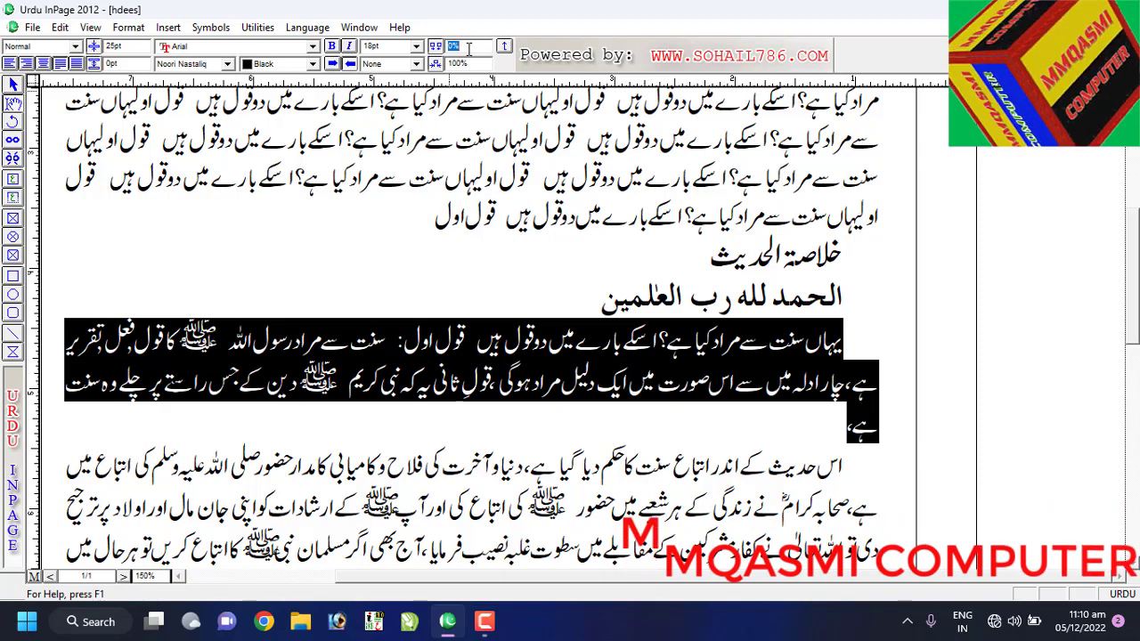
key("BackSpace")
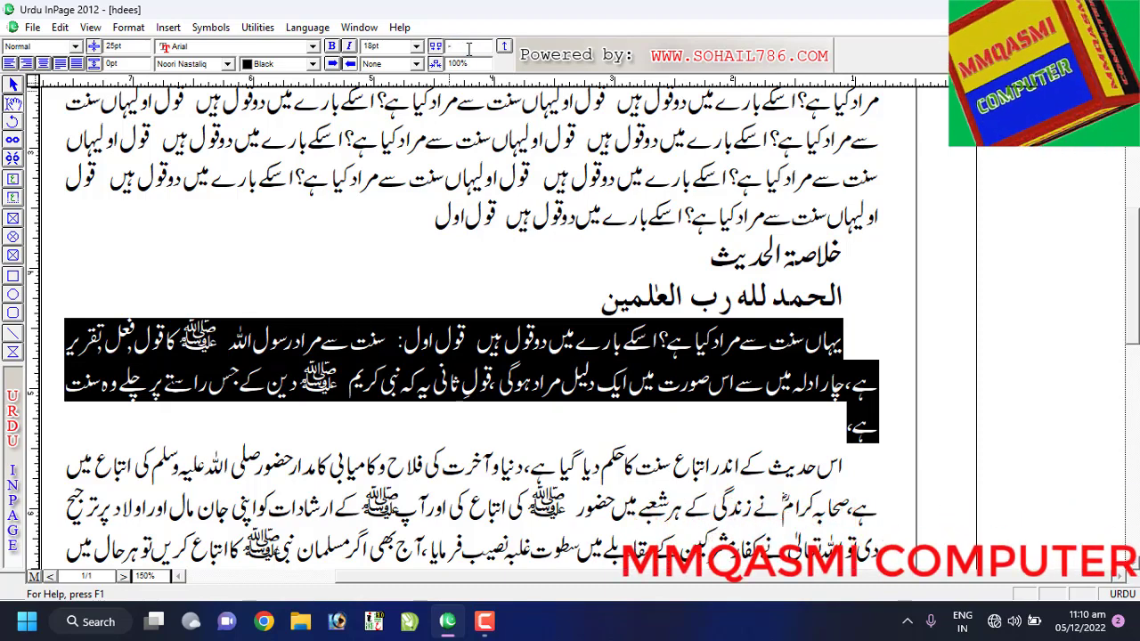
type("-")
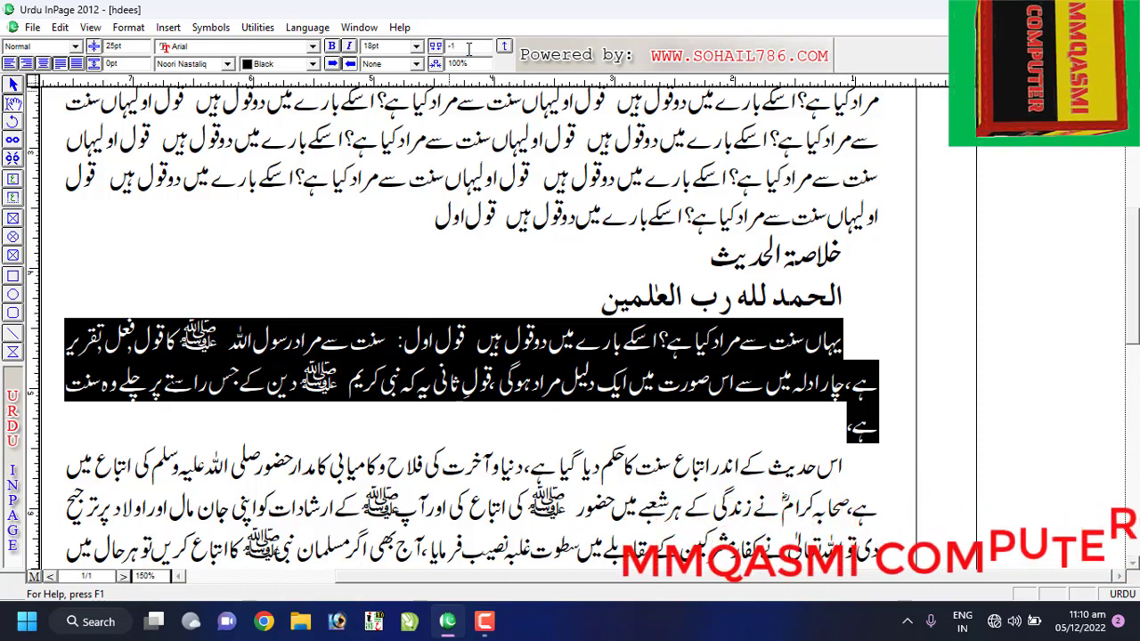
type("1")
key("Return")
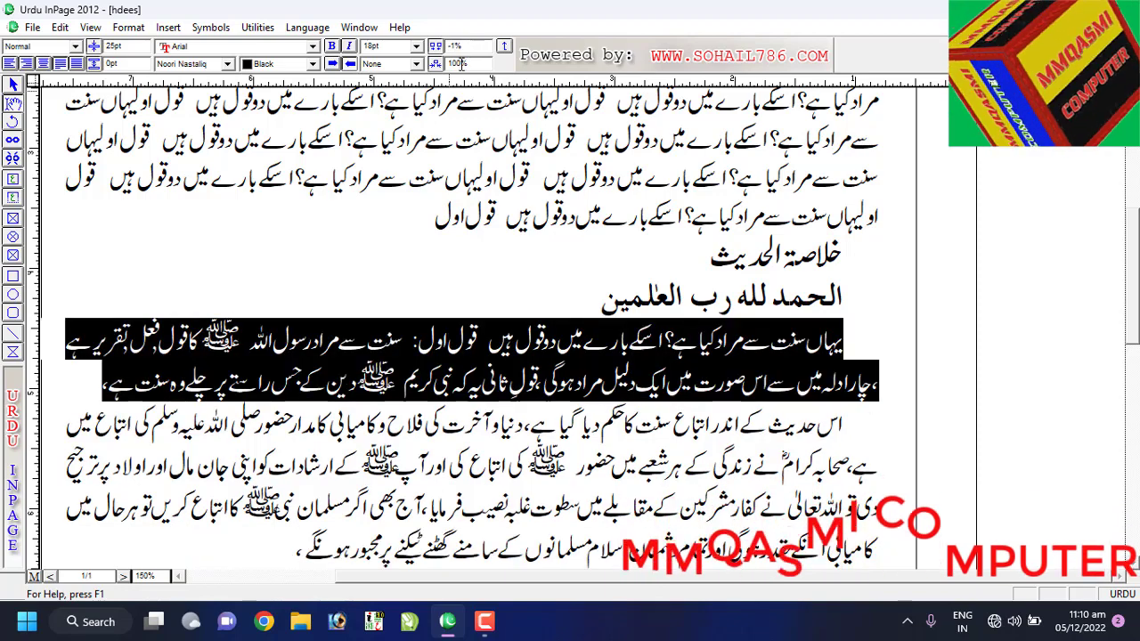
left_click(363, 300)
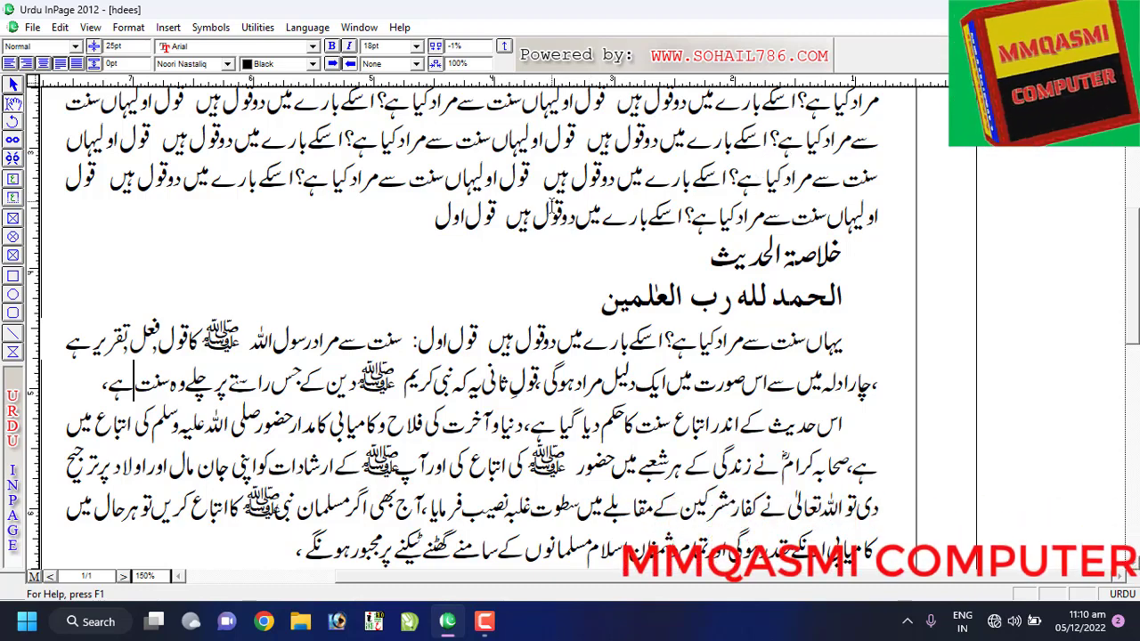
right_click(552, 205)
right_click(562, 135)
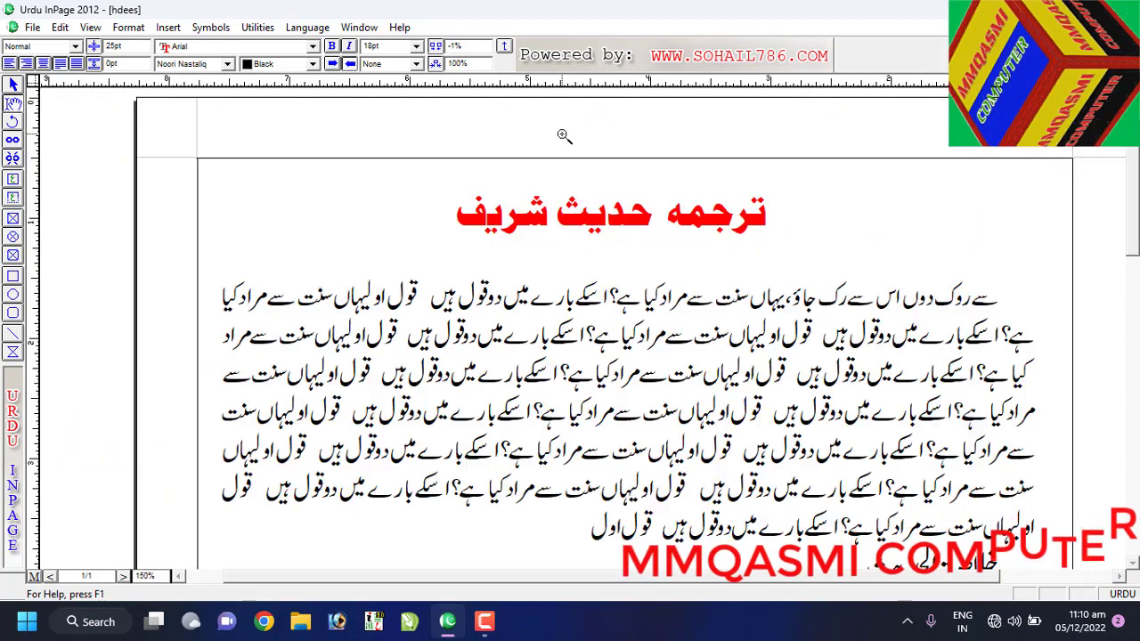